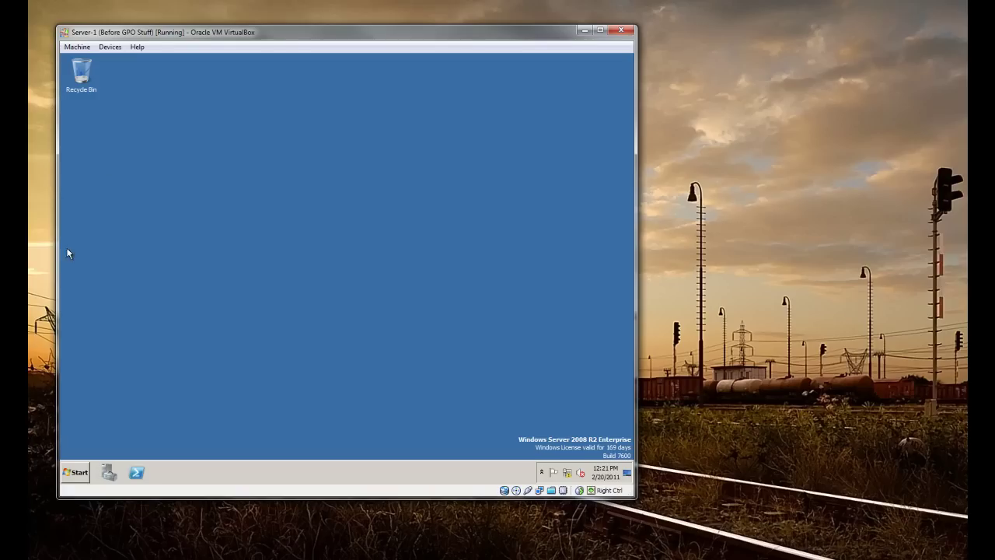
Nudge the Server-1 VirtualBox window slightly up and to the left
drag(254, 32, 248, 31)
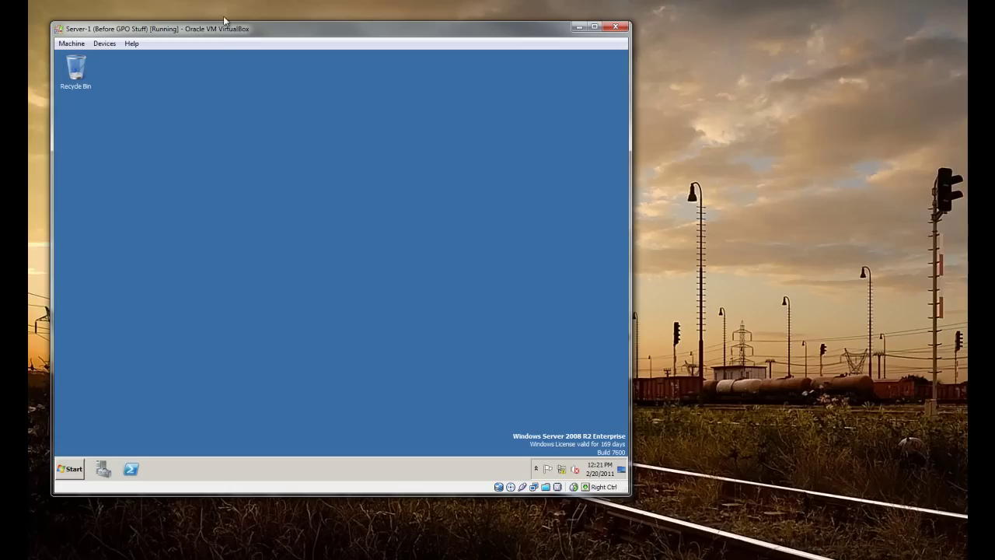
drag(243, 33, 236, 25)
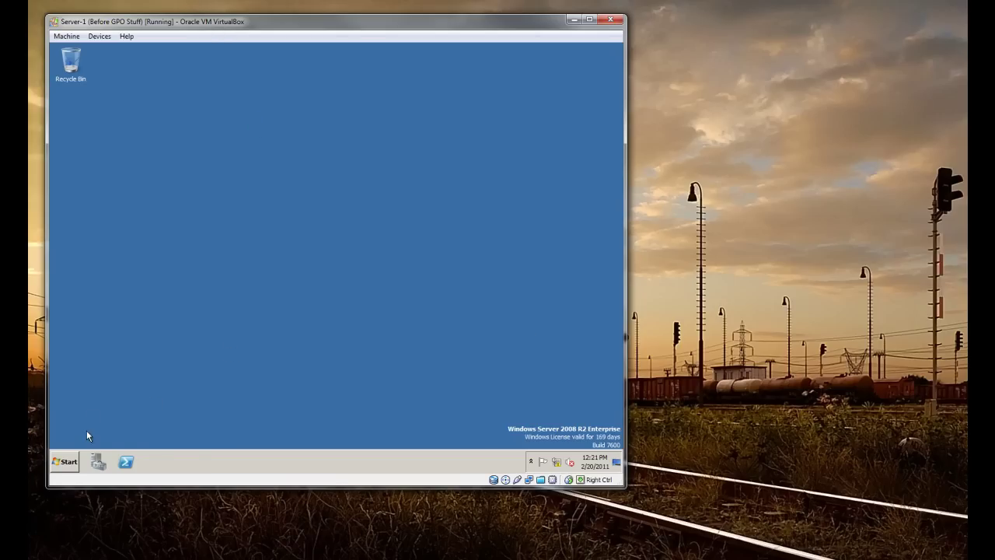
Launch Server Manager from Administrative Tools and view Roles: Active Directory Domain Services and DNS Server
click(65, 462)
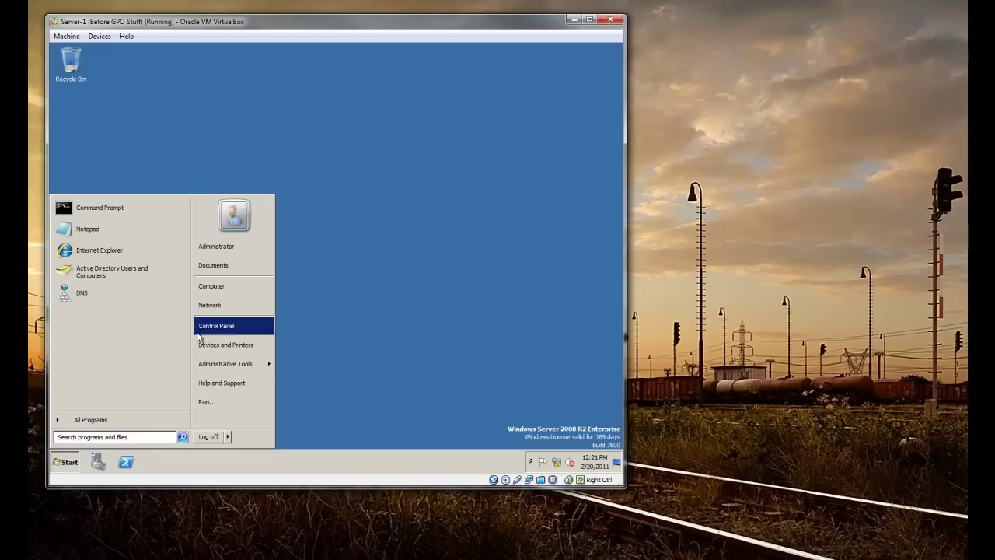
click(322, 400)
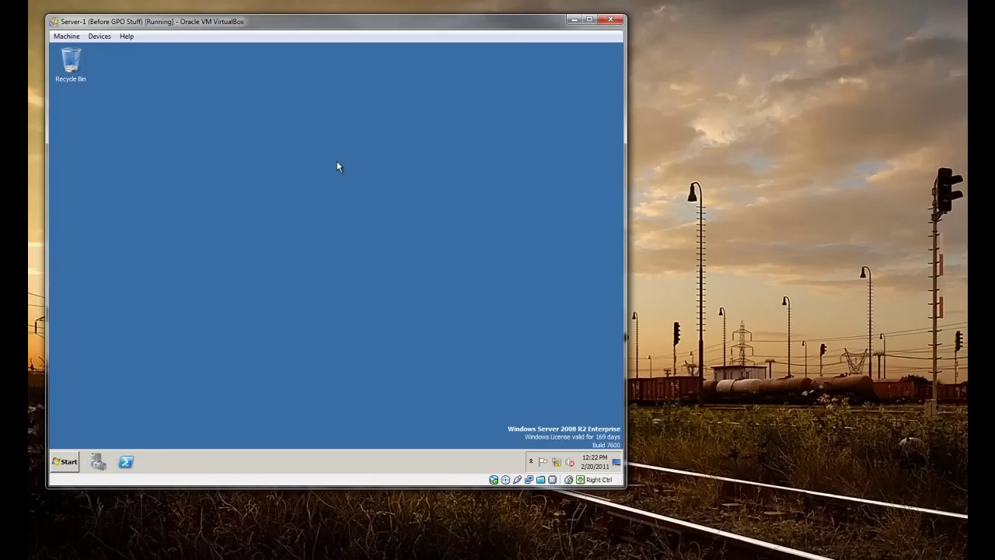
click(62, 464)
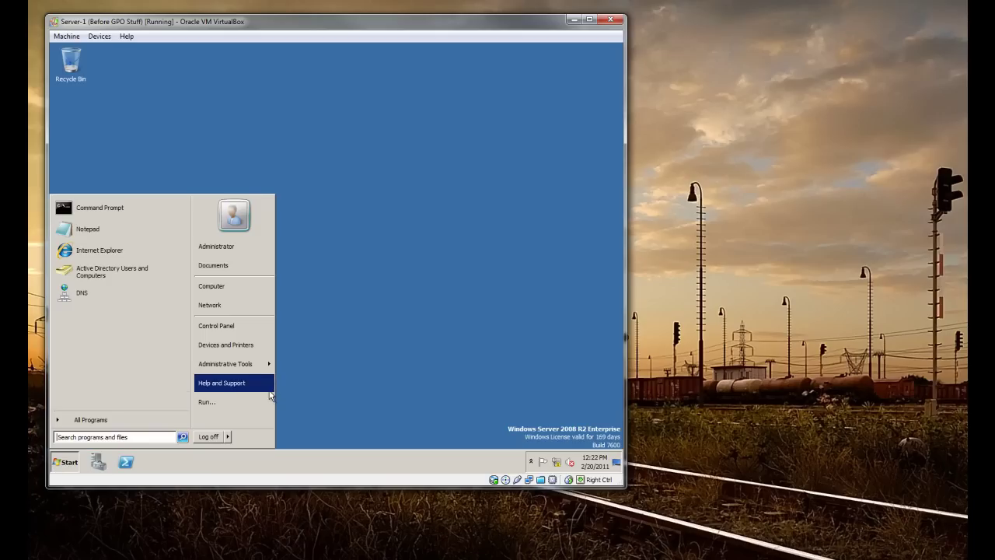
mouse_move(268, 368)
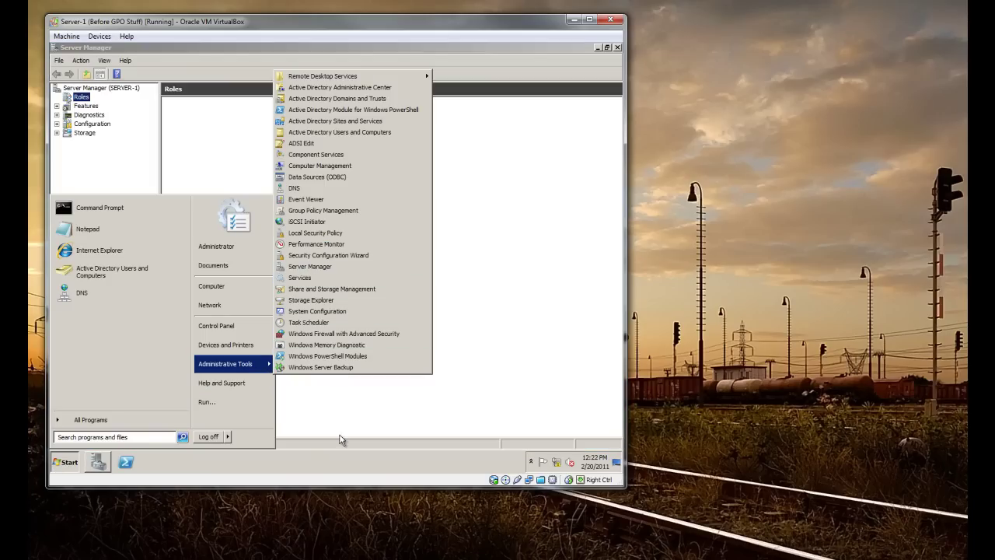
click(363, 52)
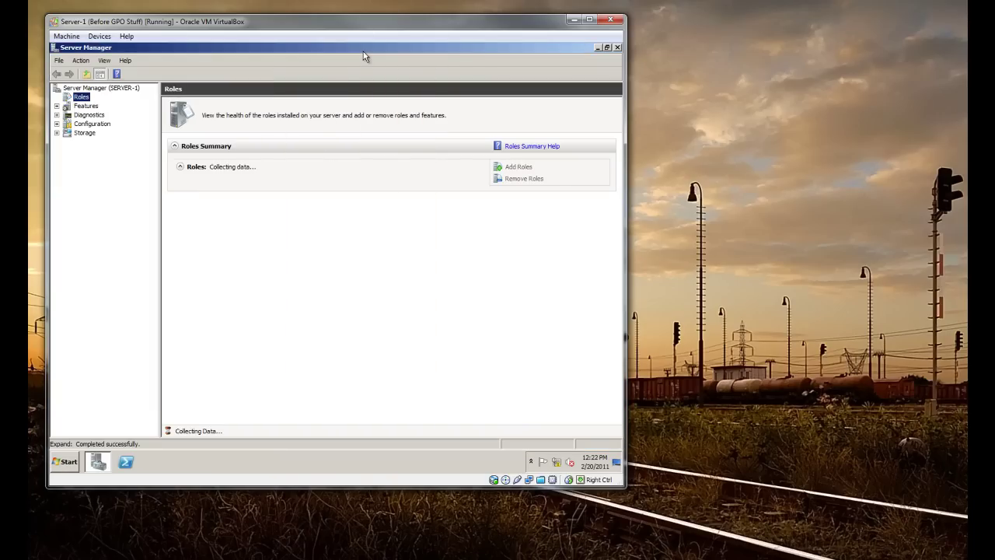
right_click(77, 98)
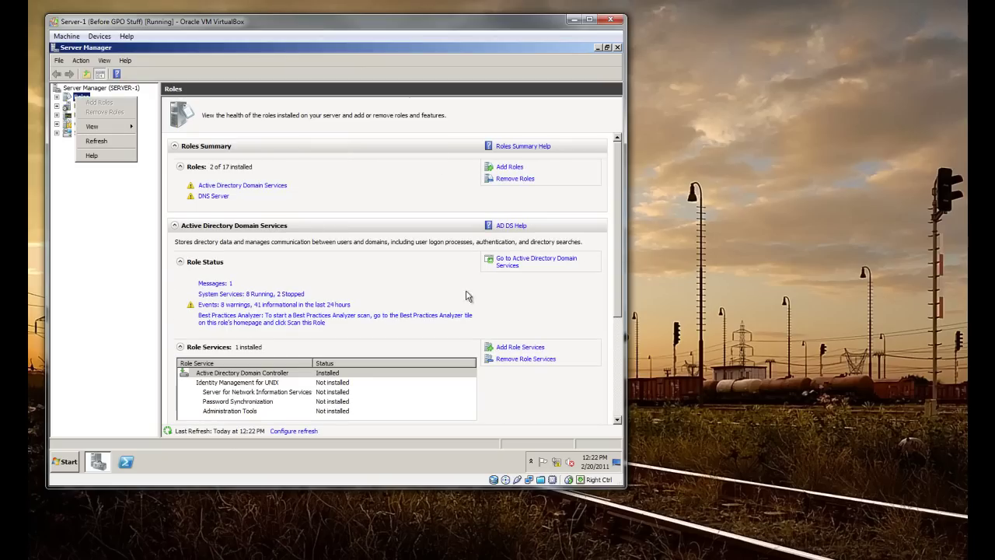
click(513, 169)
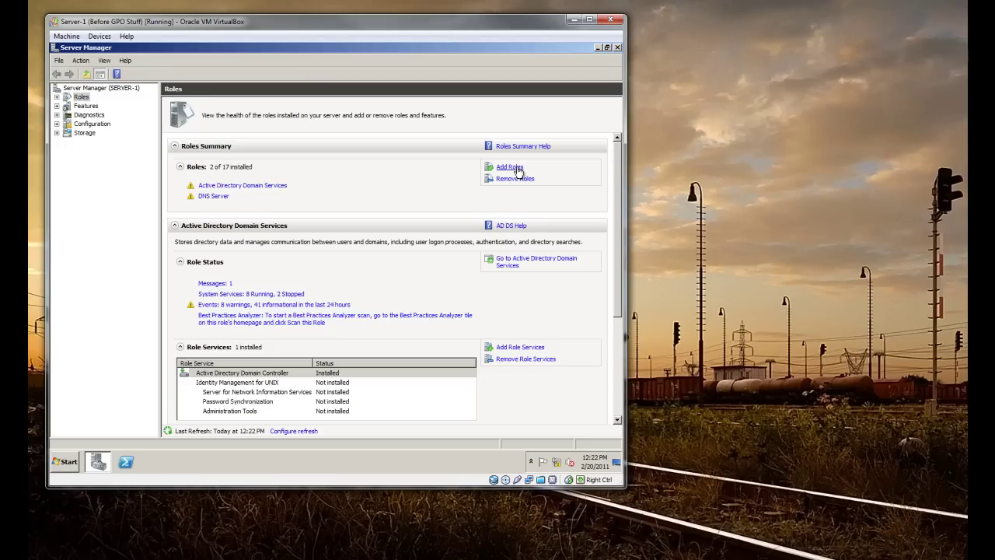
Start the Add Roles Wizard with DHCP Server selected, keeping the 10.0.2.15 network binding
click(518, 169)
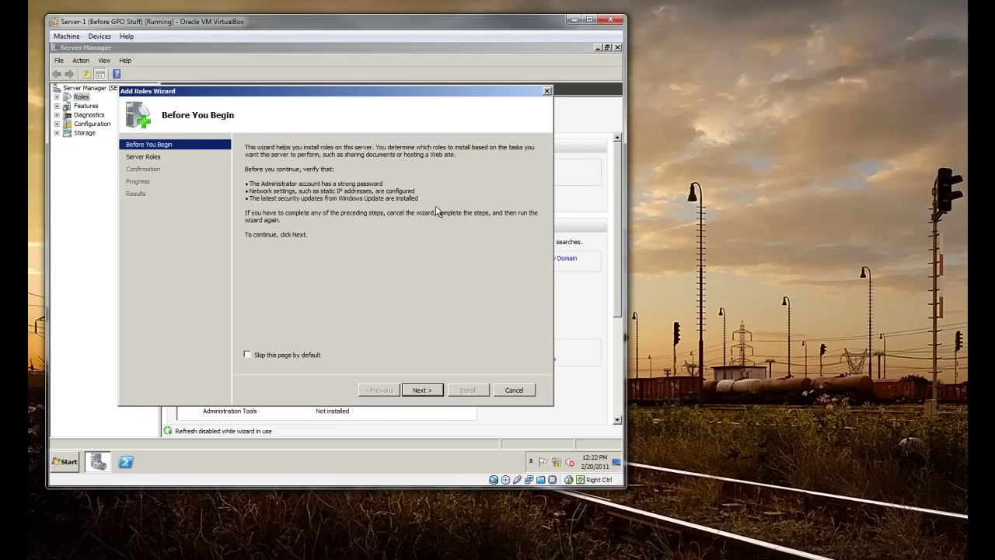
click(433, 391)
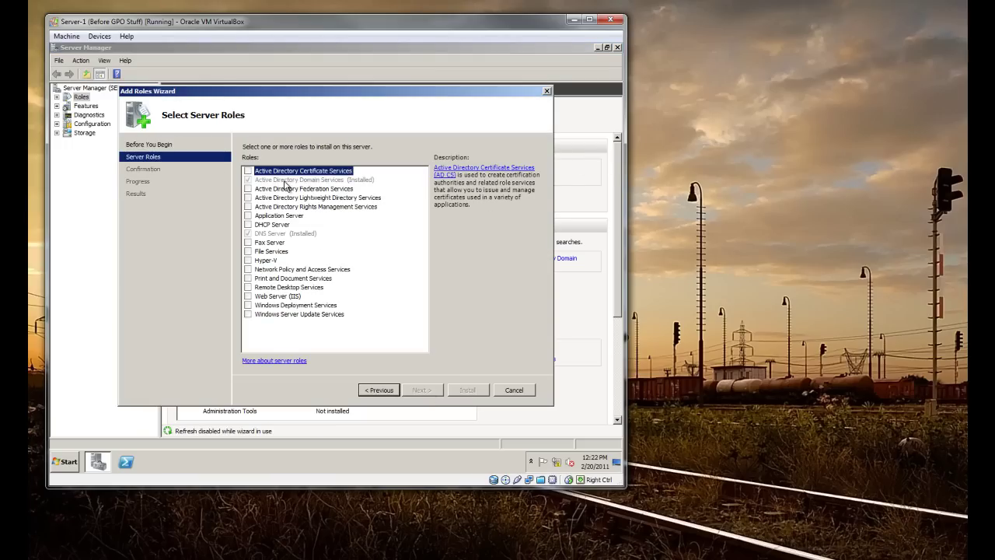
click(249, 224)
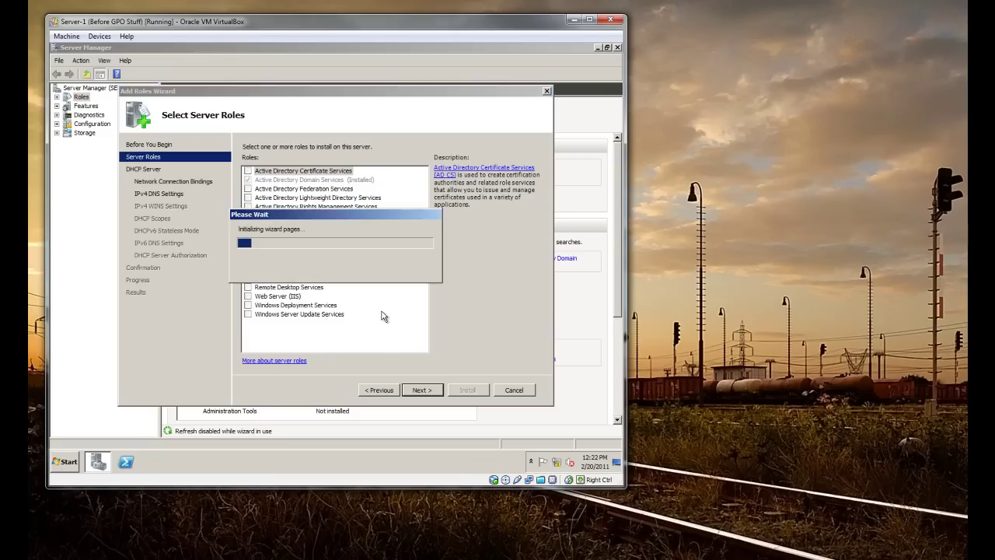
click(421, 391)
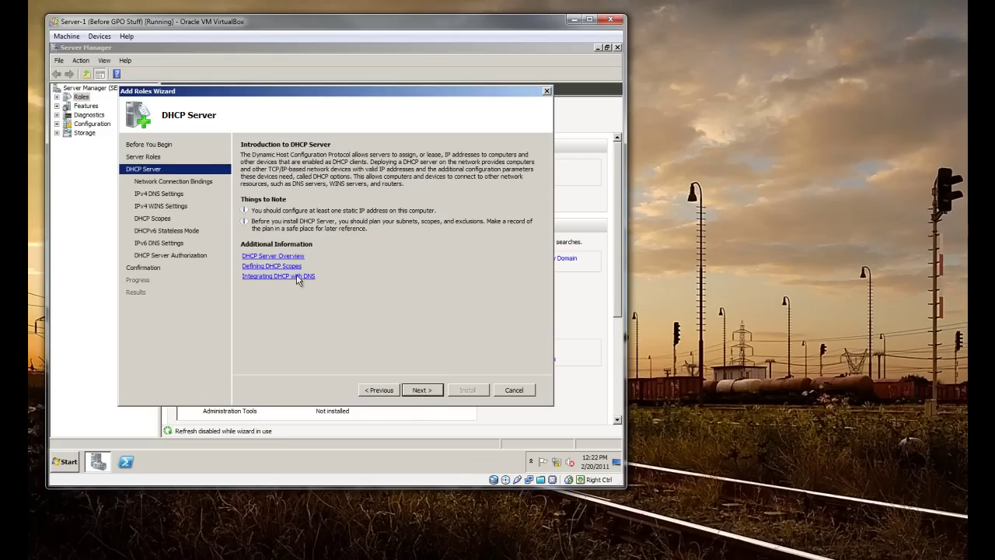
click(422, 391)
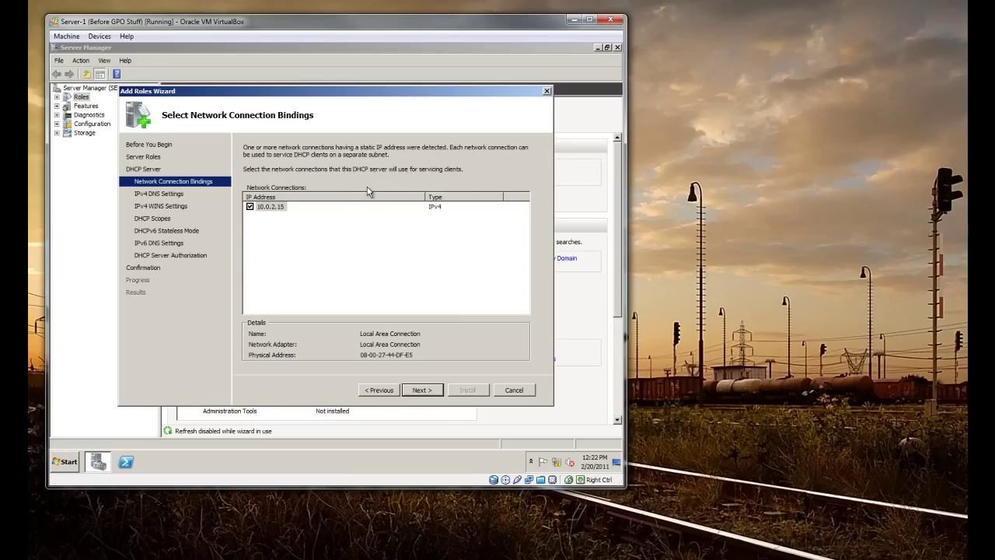
click(427, 397)
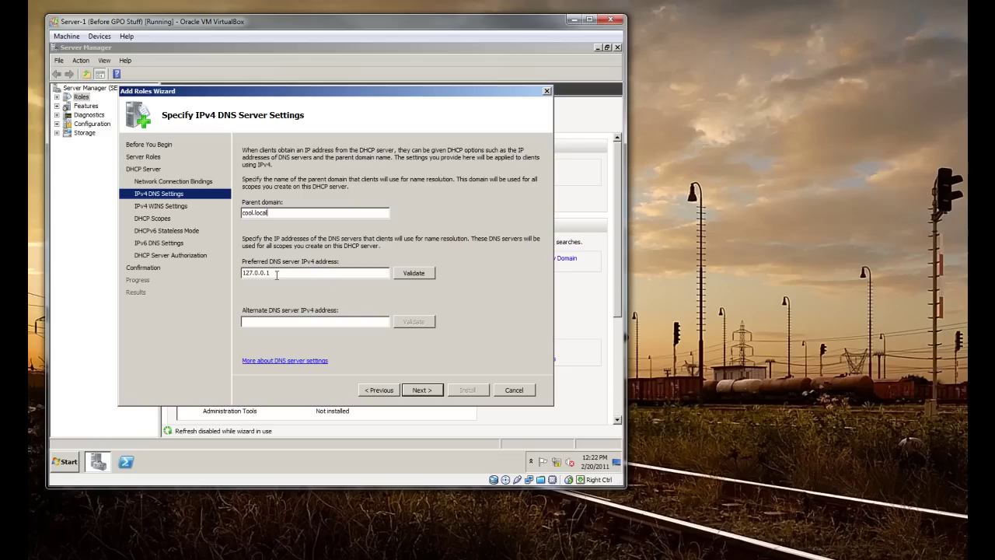
Select the preferred DNS address 127.0.0.1 and validate it
double_click(276, 274)
click(289, 273)
double_click(303, 272)
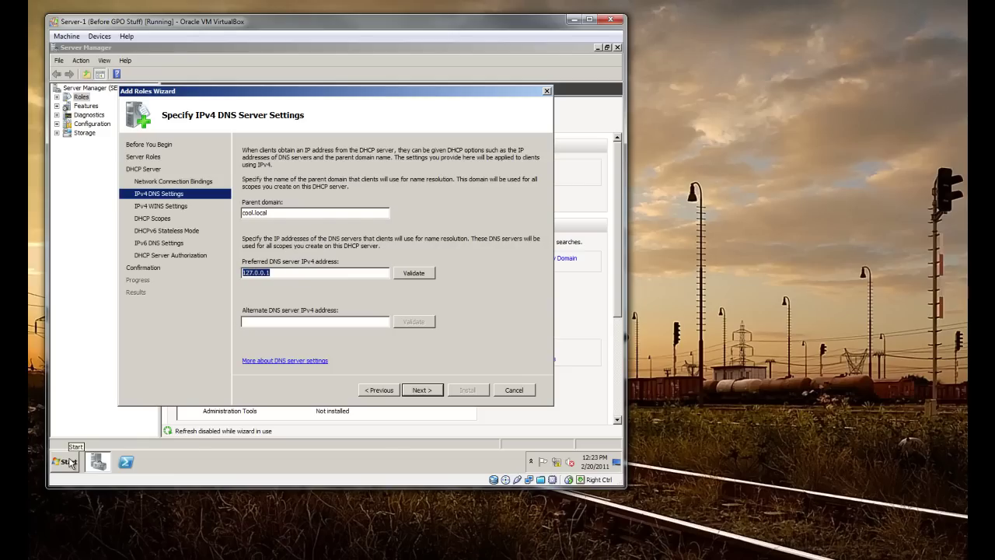
click(413, 274)
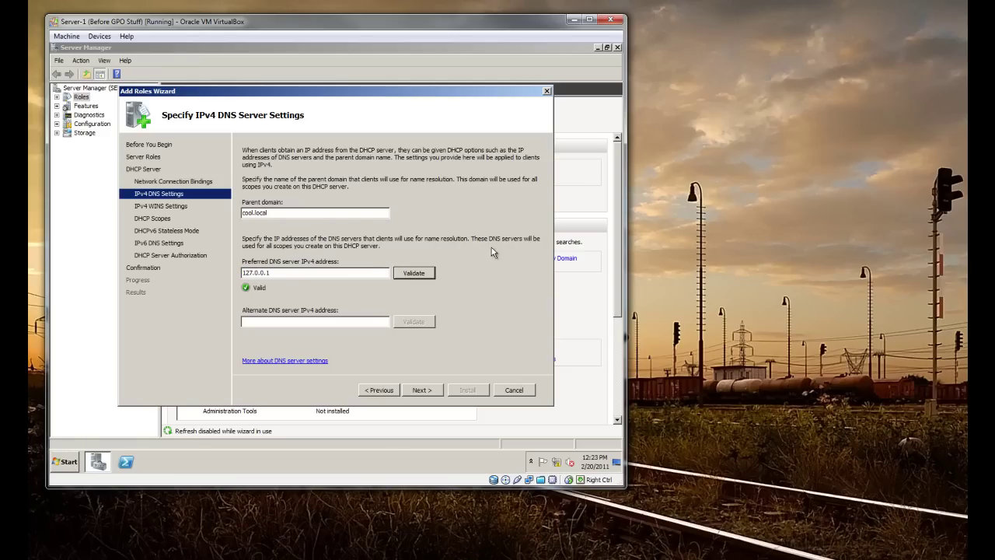
Replace the preferred DNS address with 10.2.0.15 and validate it
click(272, 273)
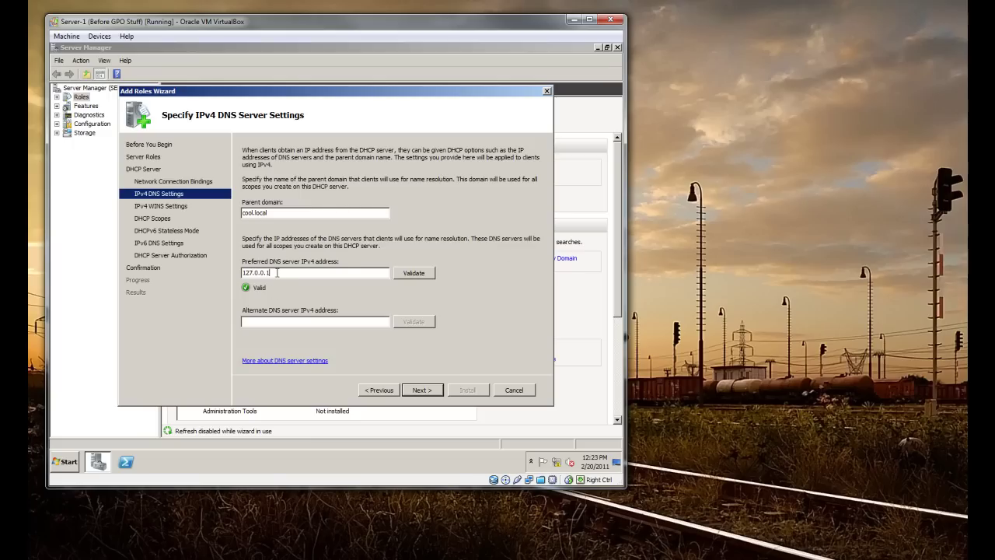
drag(272, 273, 238, 273)
text(10.)
click(413, 272)
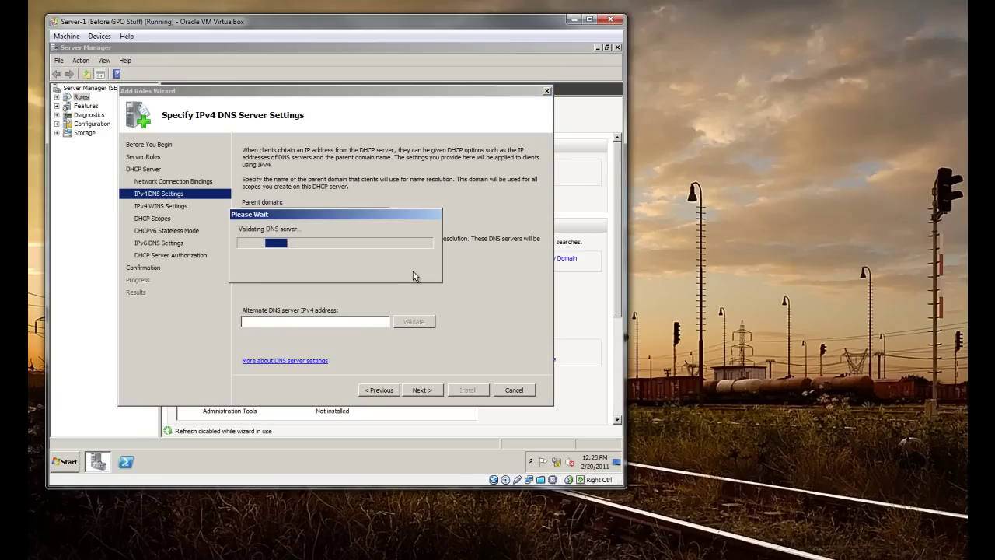
drag(375, 216, 299, 267)
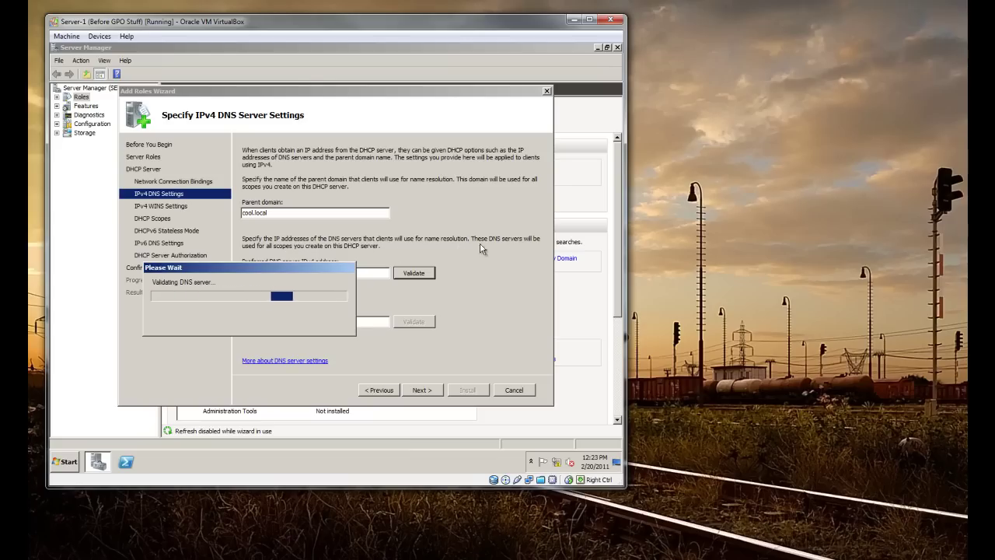
drag(255, 270, 353, 183)
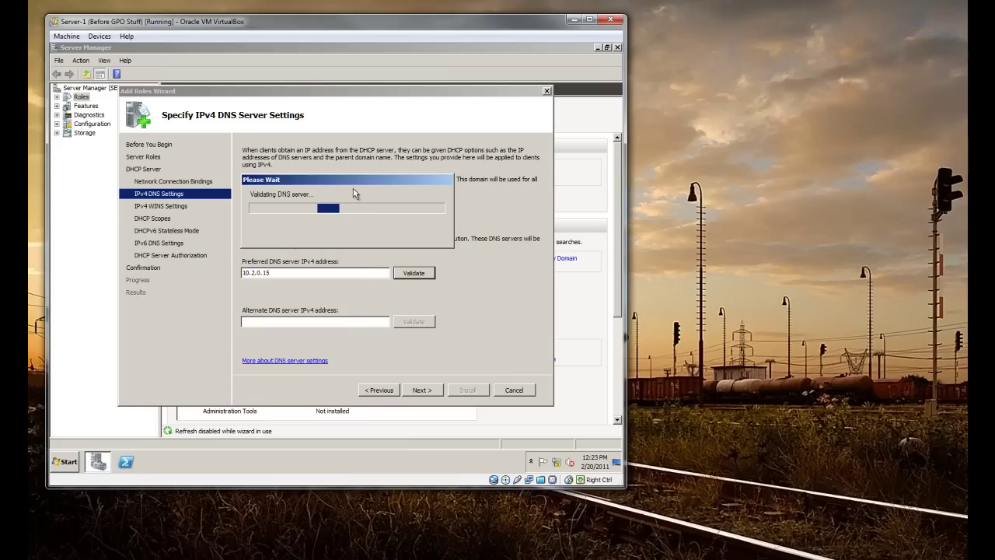
click(64, 461)
click(119, 437)
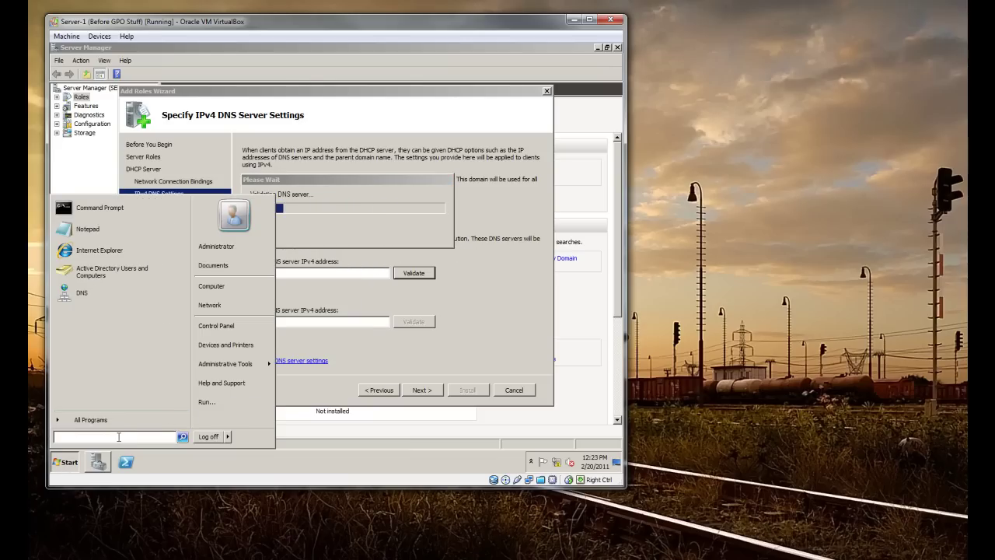
Run ipconfig in a command prompt to confirm the server address 10.0.2.15
text(cmd)
key(Return)
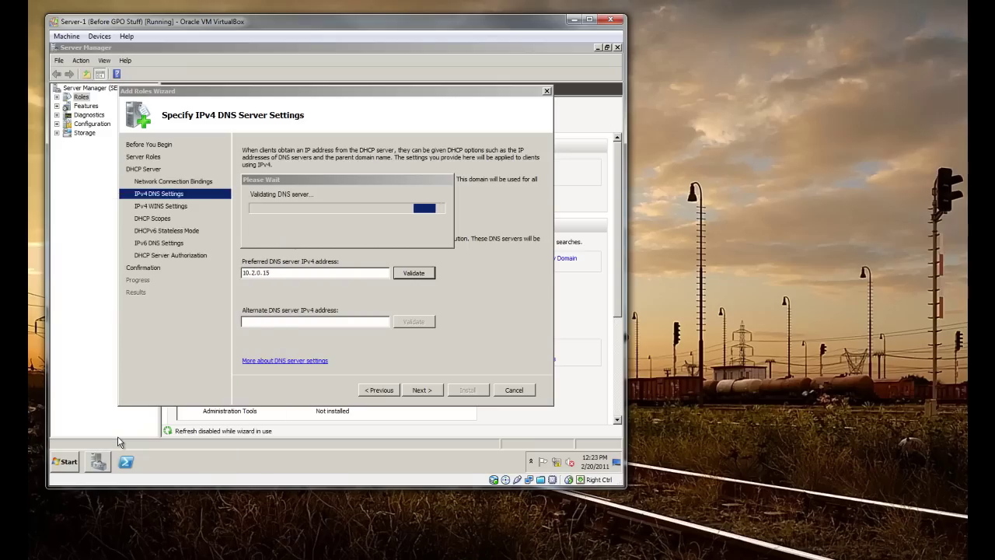
text(ipconfig)
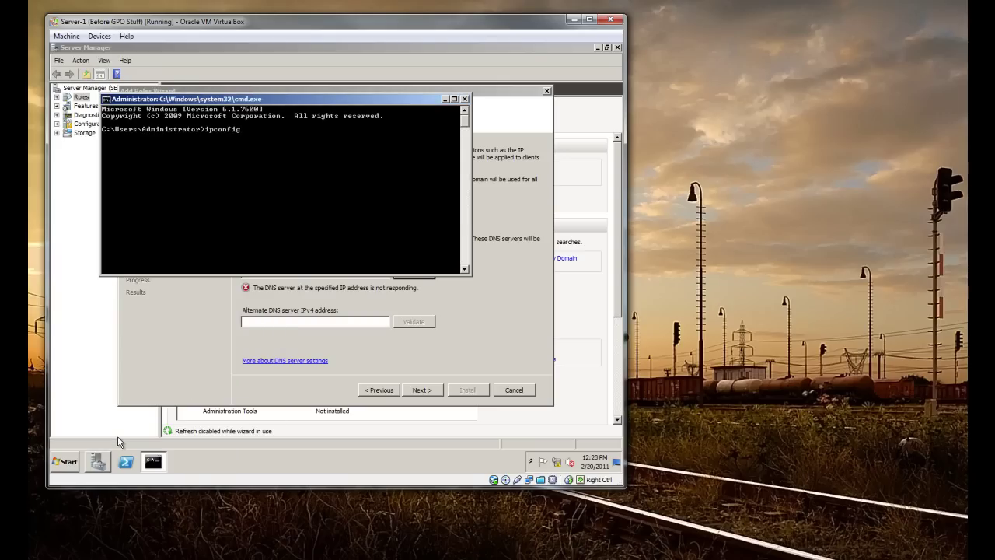
key(Return)
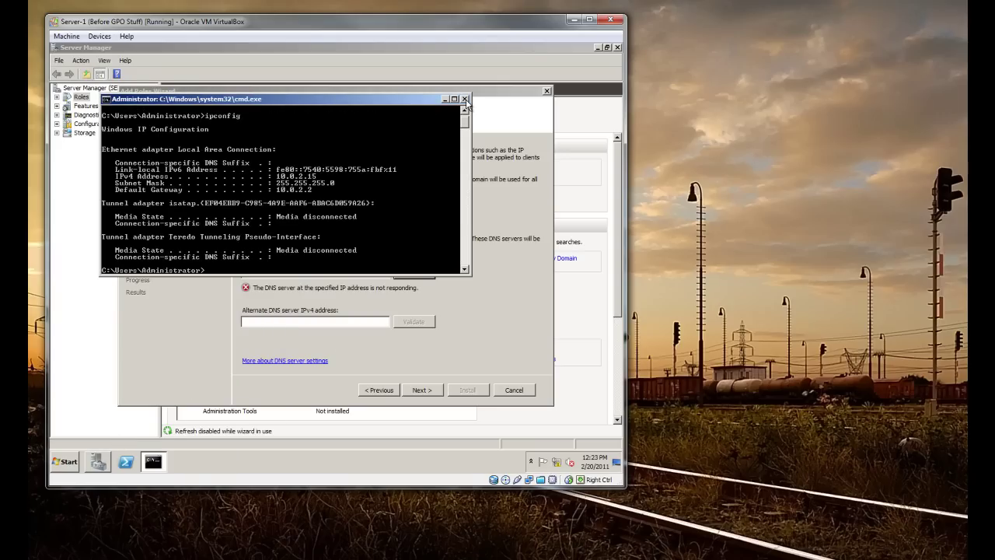
click(464, 99)
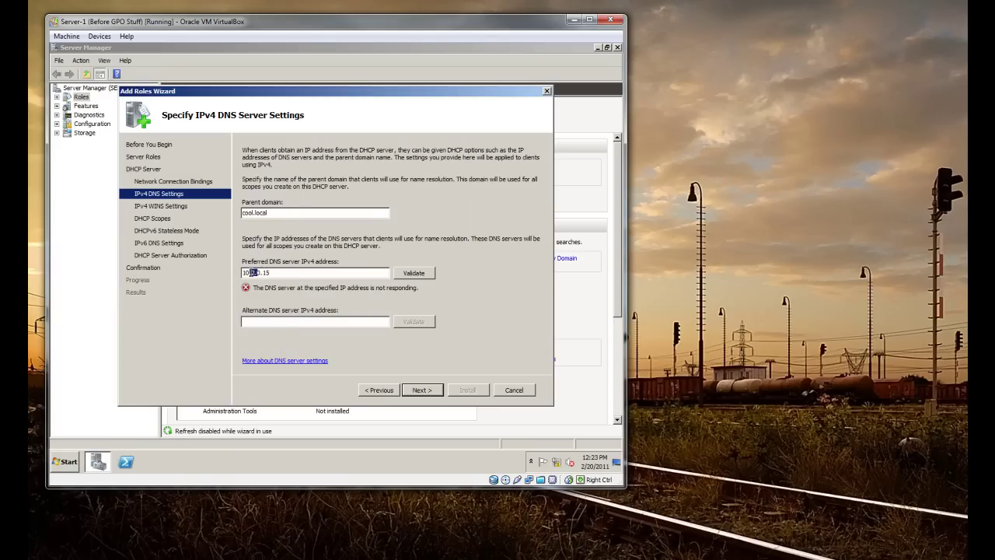
Correct the preferred DNS address to 10.0.2.15, validate it, and continue to WINS settings
double_click(253, 272)
text(0)
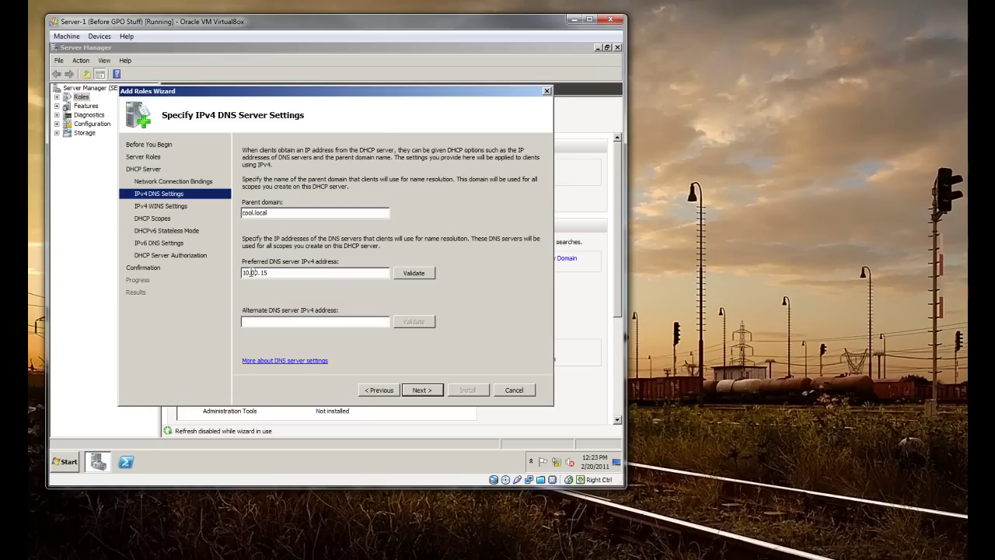
key(Right)
key(Delete)
text(2)
click(426, 273)
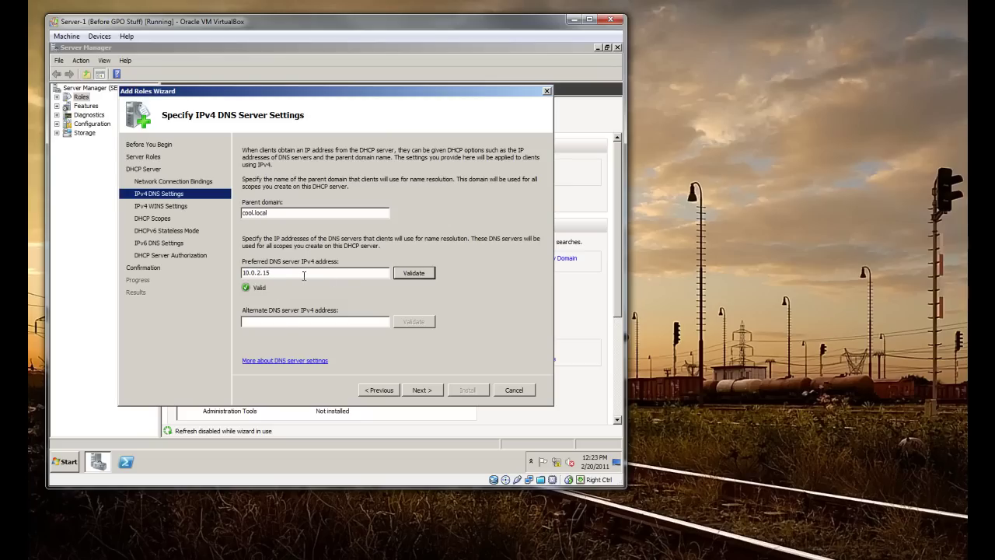
click(284, 321)
double_click(272, 273)
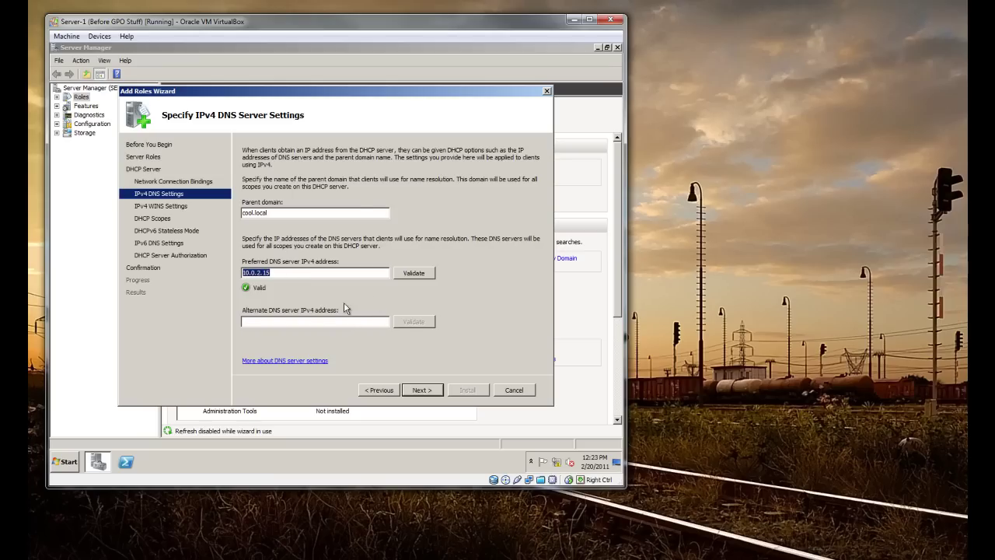
click(421, 390)
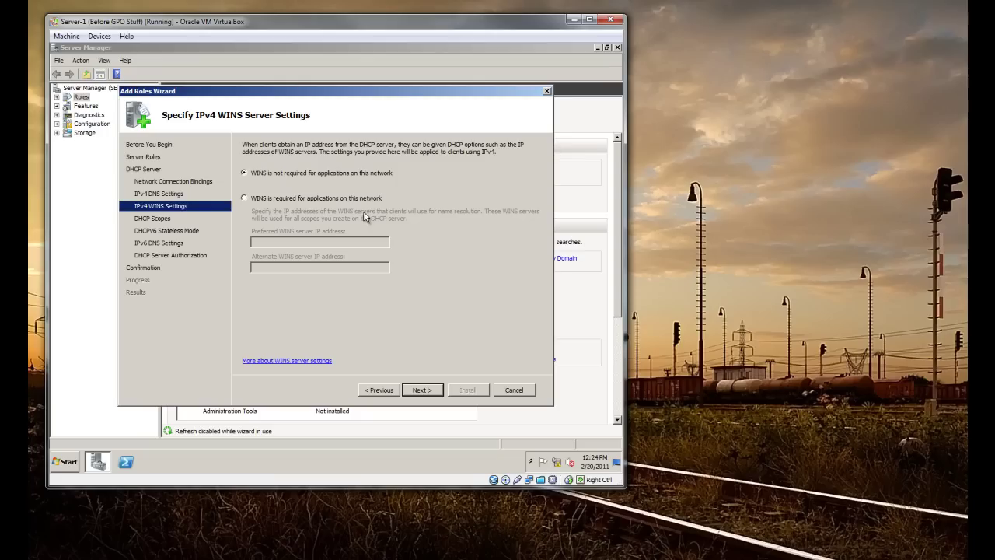
Set WINS as not required on this network and continue to DHCP scopes
click(272, 200)
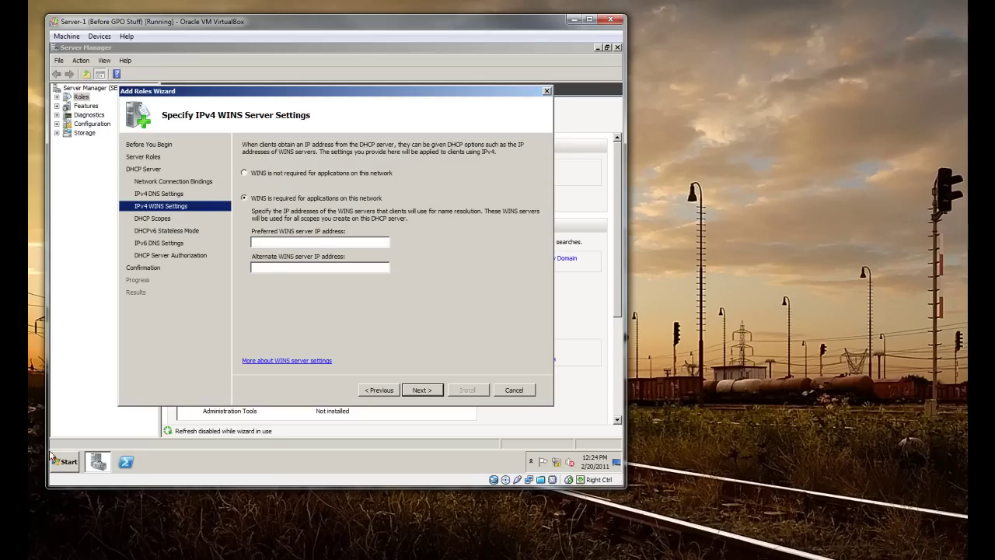
click(66, 465)
click(378, 340)
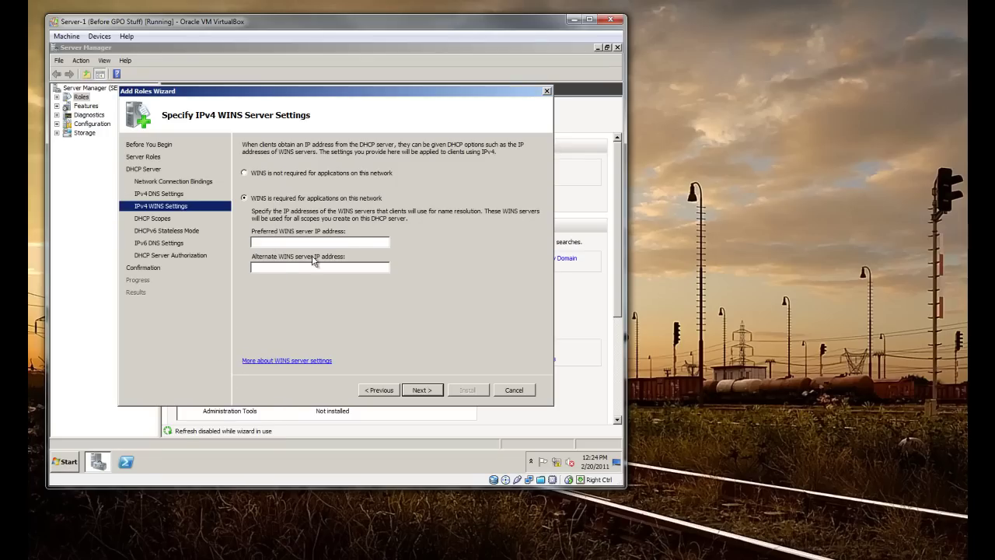
click(252, 173)
click(422, 389)
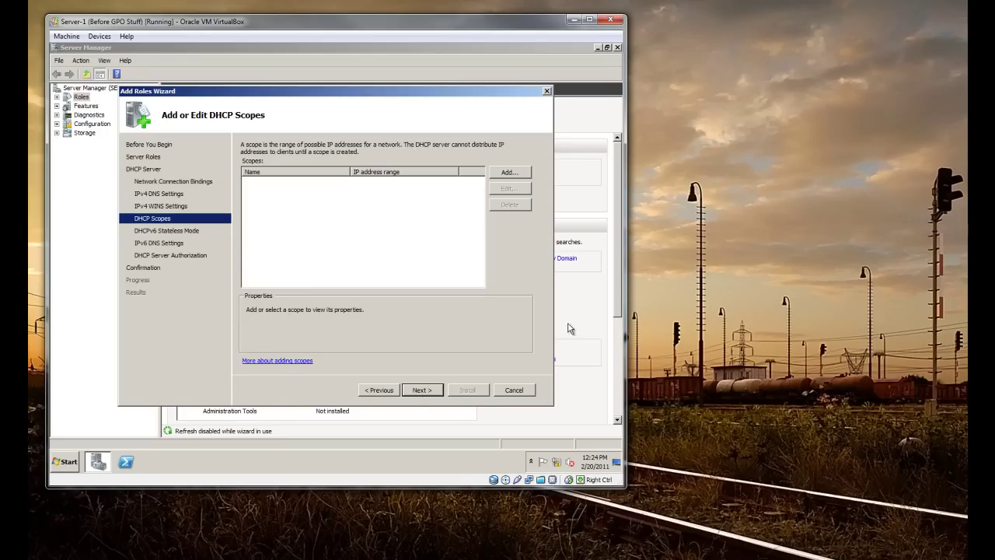
Open the Add Scope dialog for a new DHCP scope
click(64, 459)
text(\)
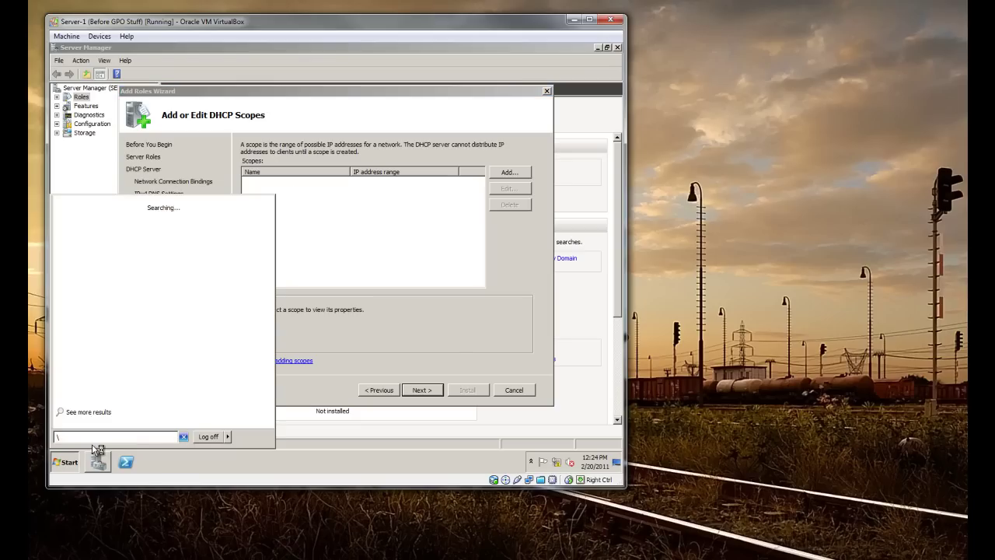
text(\stdc-01)
key(Escape)
key(Escape)
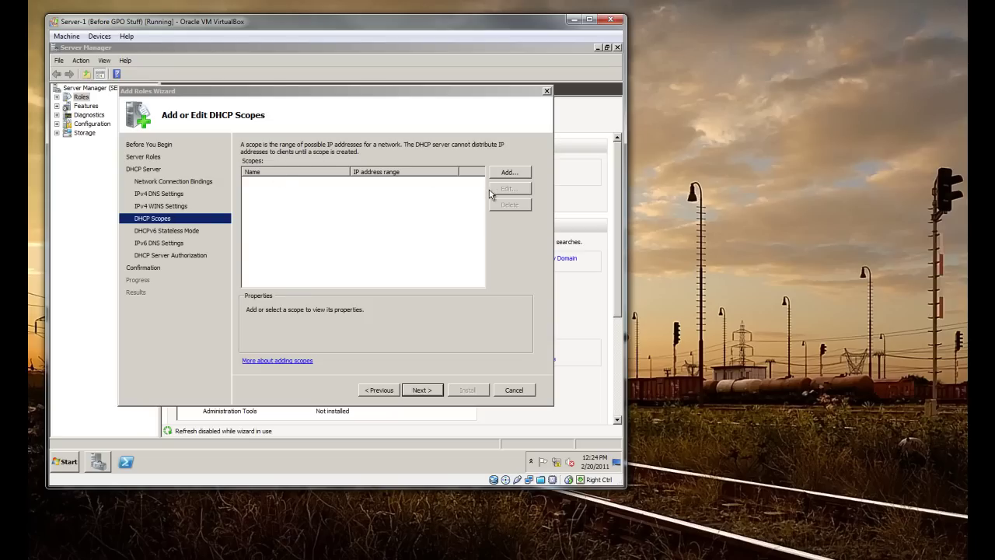
click(509, 172)
drag(375, 154, 368, 112)
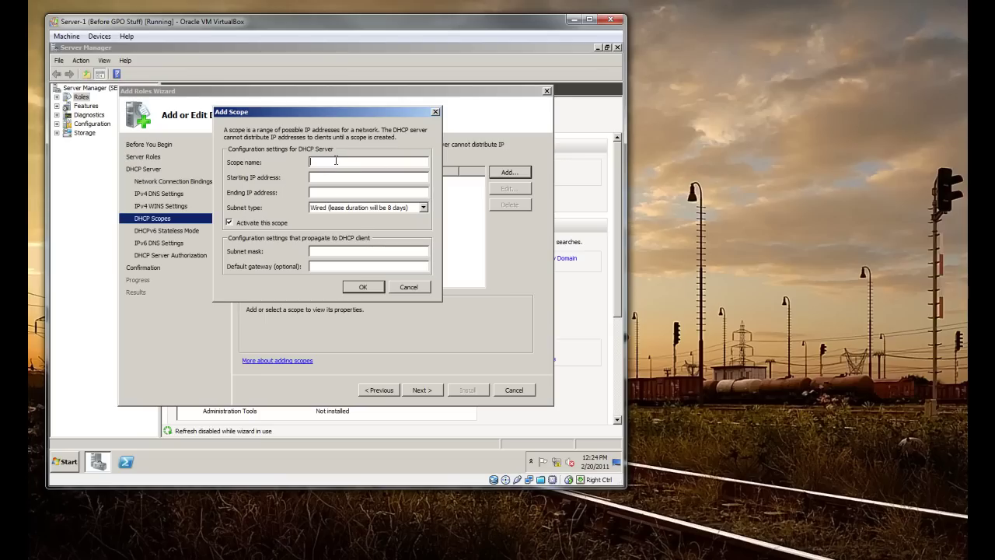
Name the scope Cool-Scope with range 10.0.2.100–10.0.2.200 and Wired subnet type
text(Cool-Scope)
click(328, 177)
text(10)
click(368, 192)
drag(357, 117, 340, 108)
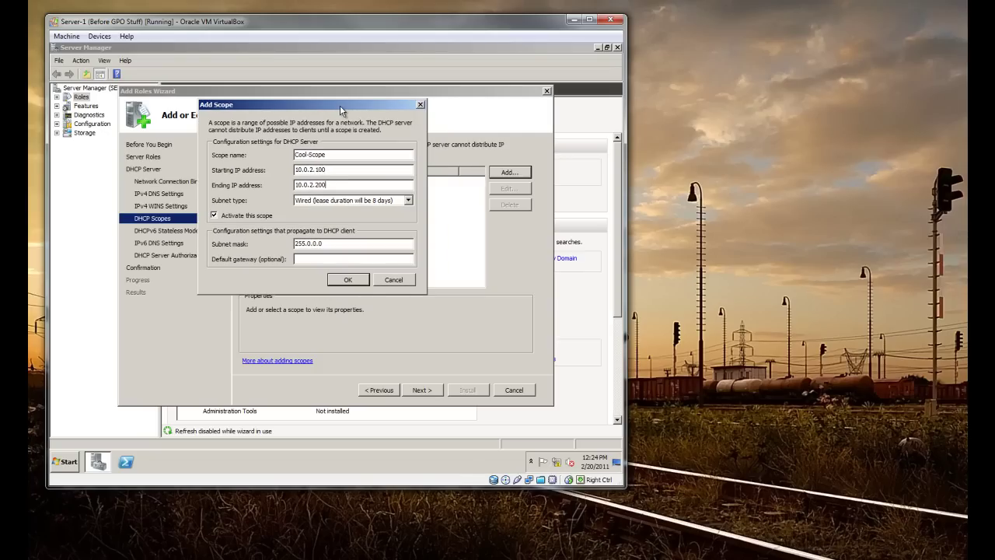
click(319, 202)
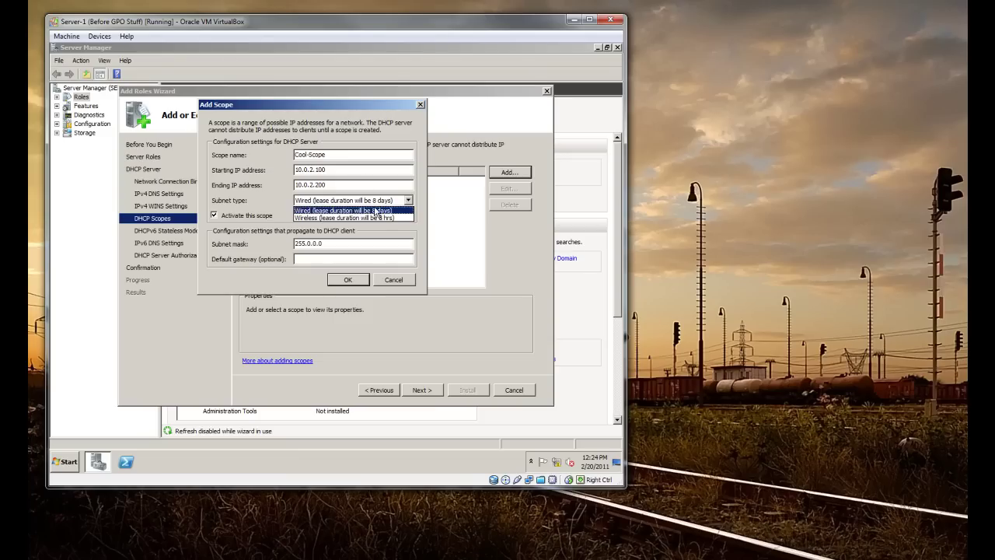
click(246, 212)
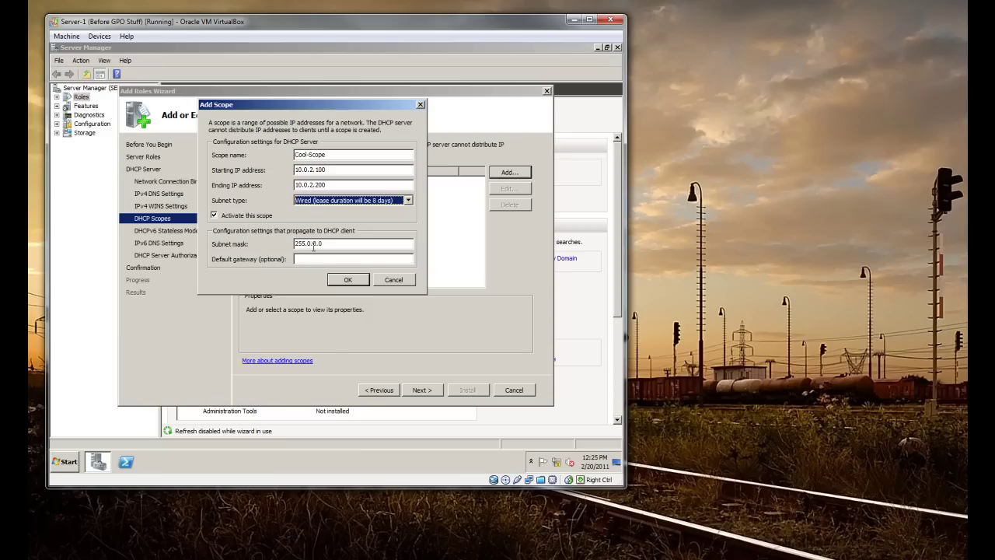
Check the server's gateway address with ipconfig in a command prompt
click(315, 259)
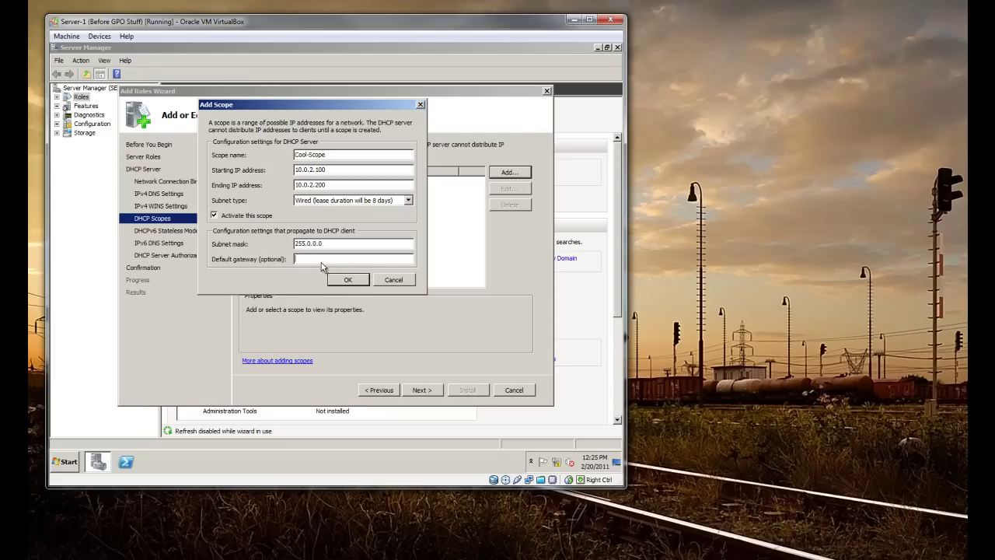
drag(310, 110, 196, 139)
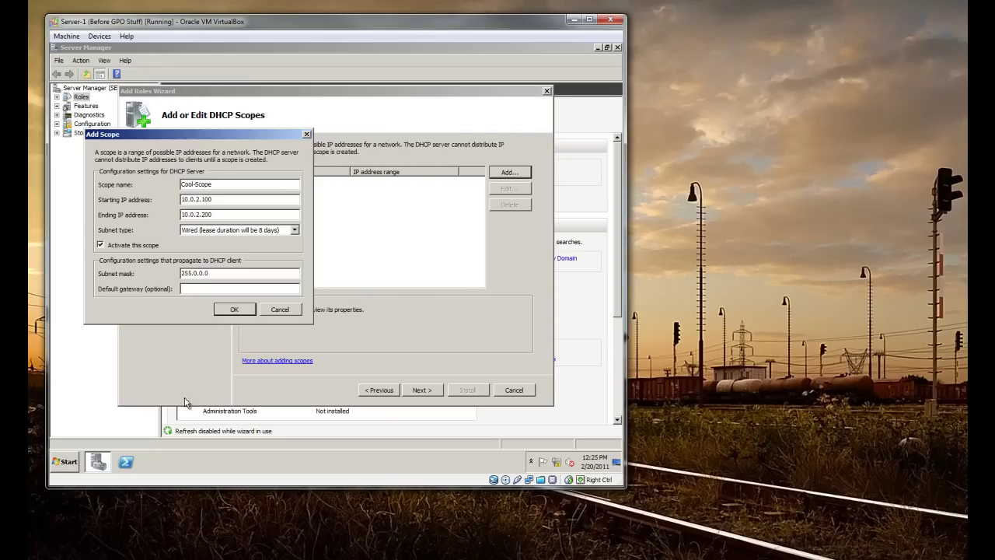
click(61, 467)
click(113, 437)
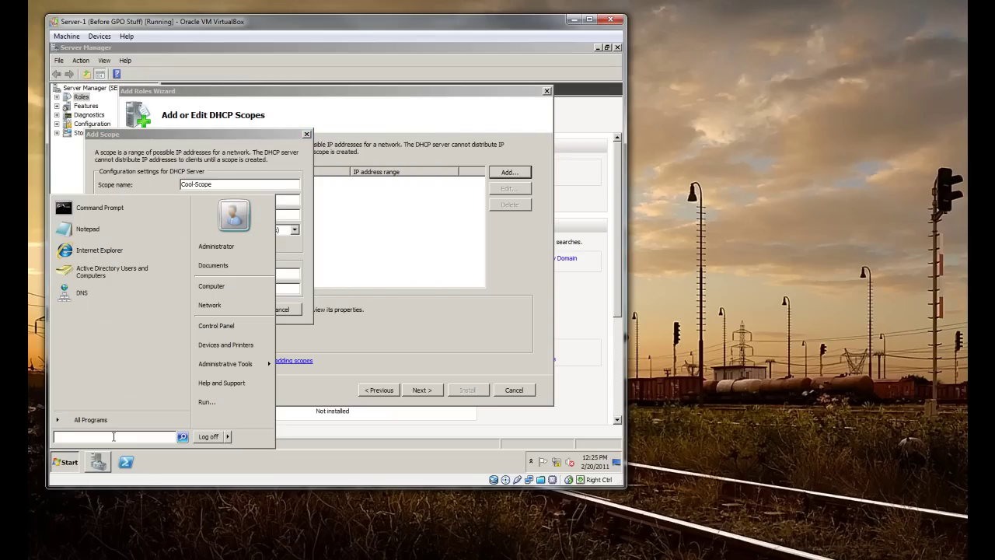
text(cmd)
key(Return)
text(ipconfig)
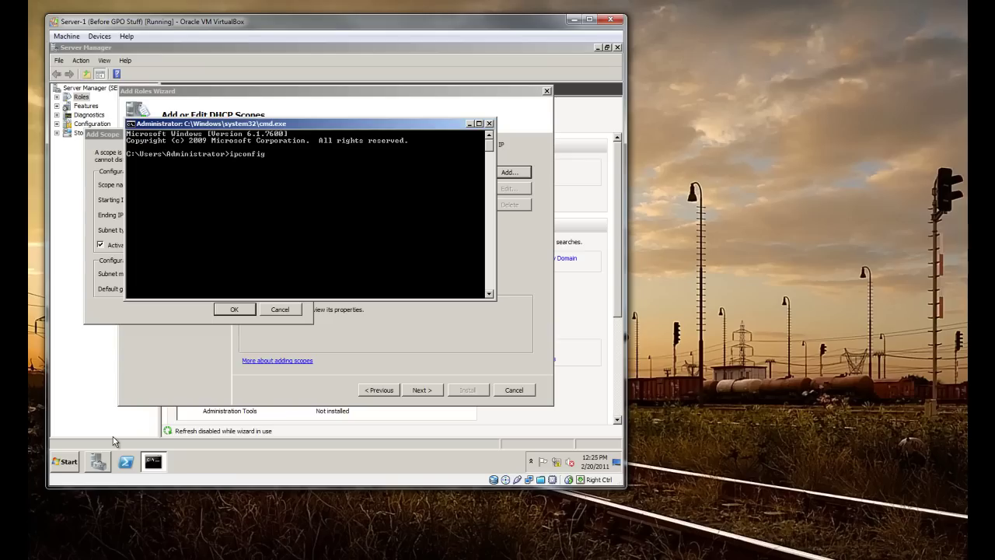
key(Return)
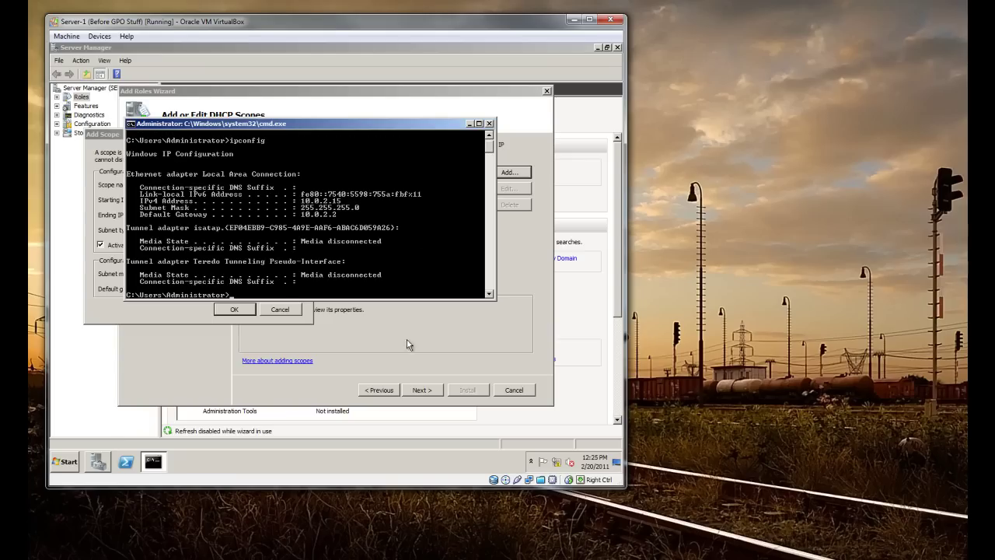
click(490, 124)
Enter default gateway 10.0.2.2 and save the Cool-Scope scope
click(240, 288)
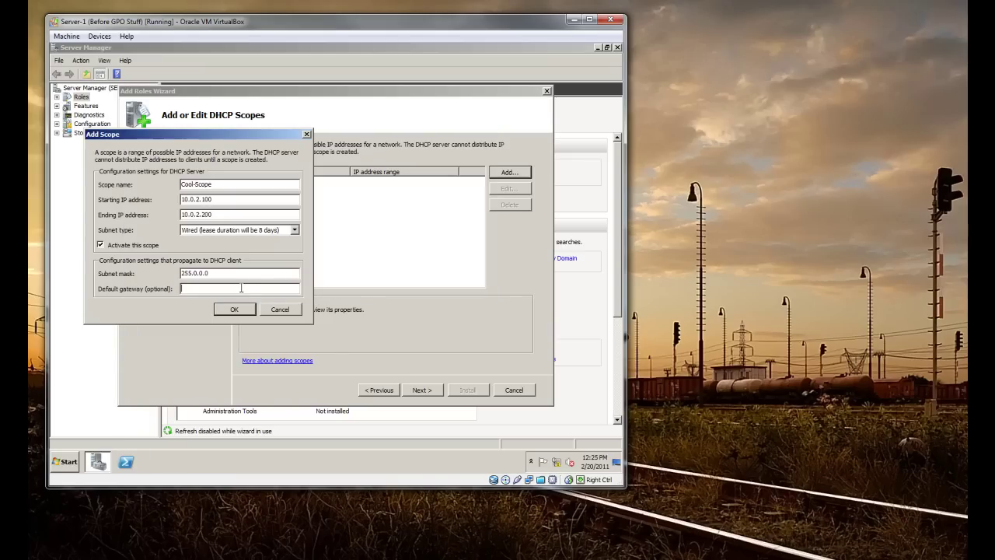
text(10.0.2.2)
click(231, 310)
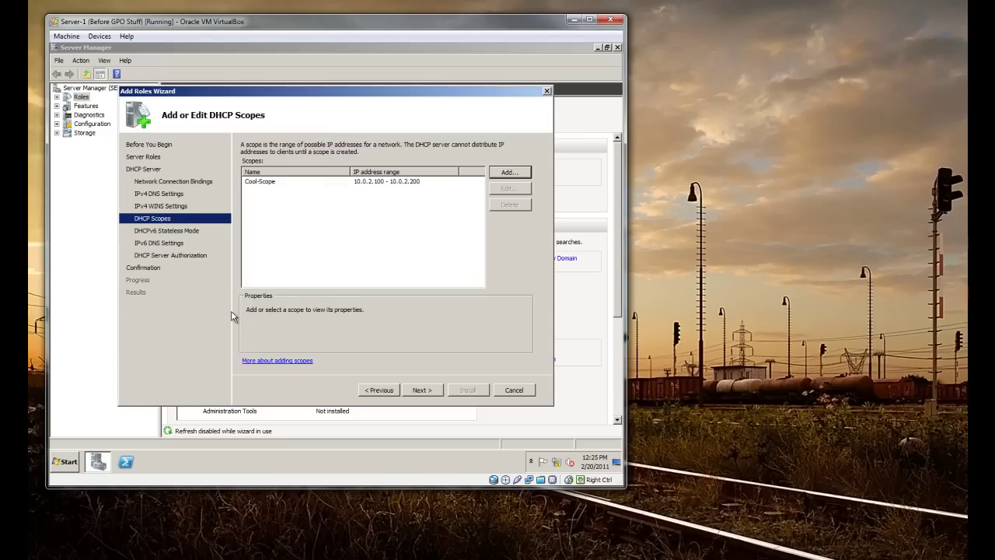
Disable DHCPv6 stateless mode and continue to DHCP server authorization
click(421, 390)
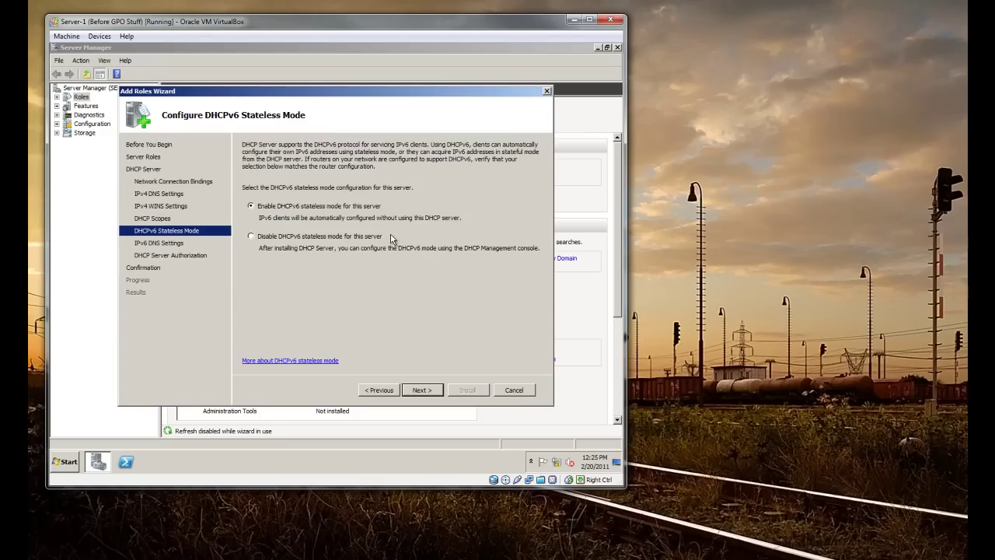
click(329, 237)
click(422, 389)
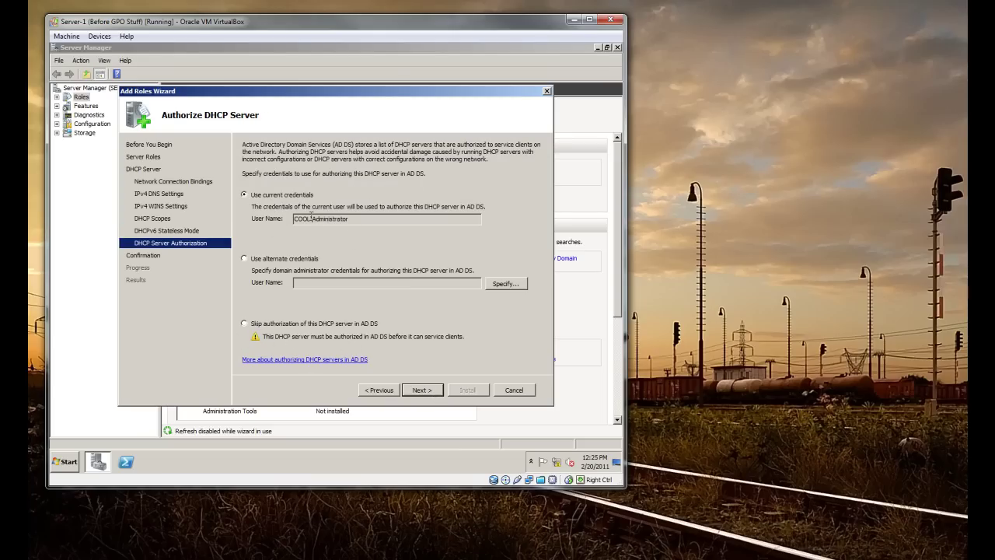
Try authorizing with alternate admin credentials and dismiss the verification error
click(276, 258)
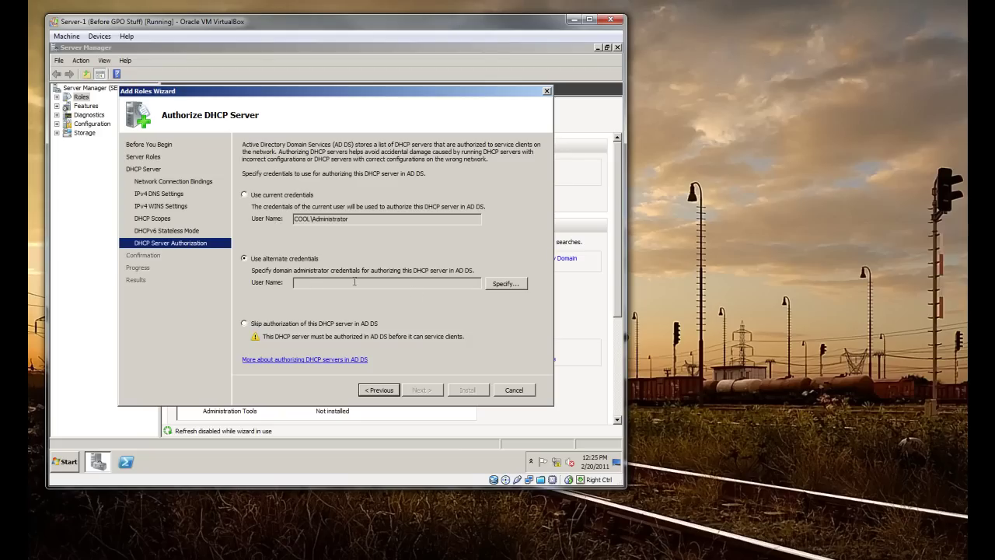
click(505, 283)
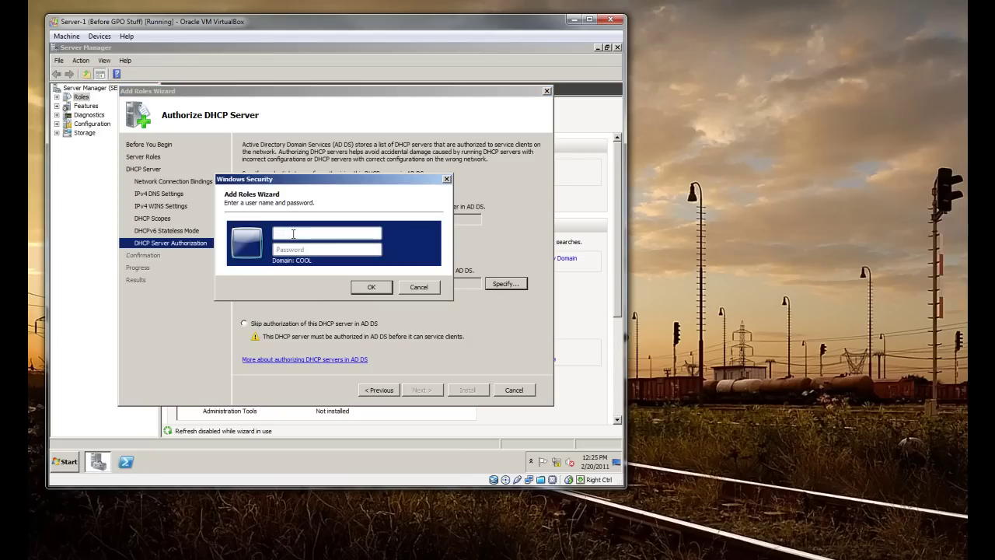
text(admin)
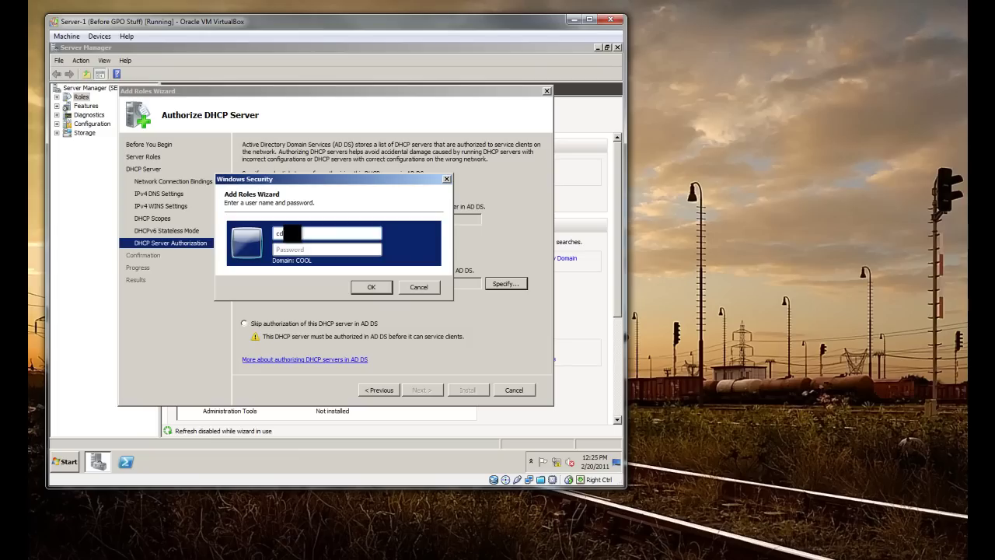
key(Tab)
text(p)
click(362, 287)
click(406, 255)
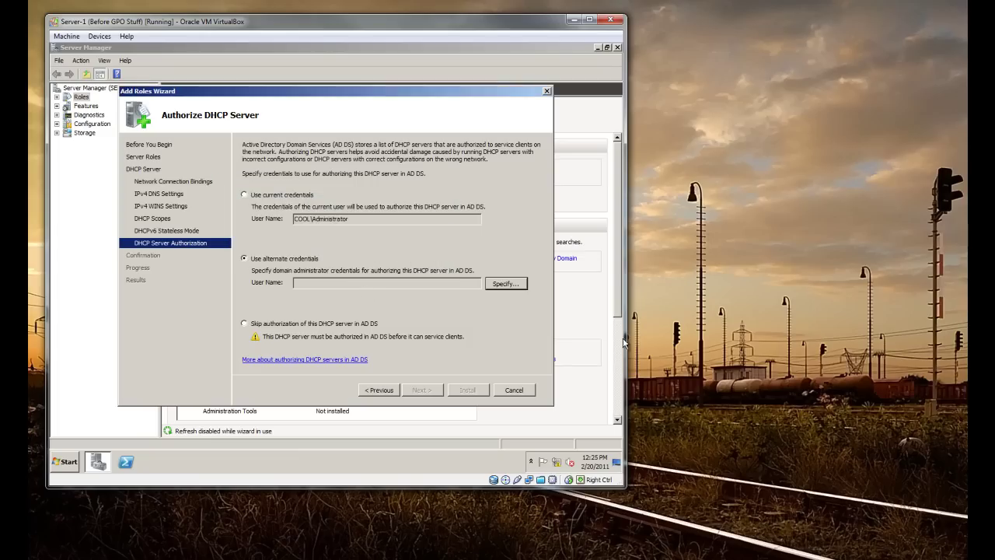
Re-enter COOL\Administrator credentials, then switch authorization to the current user's credentials
click(505, 284)
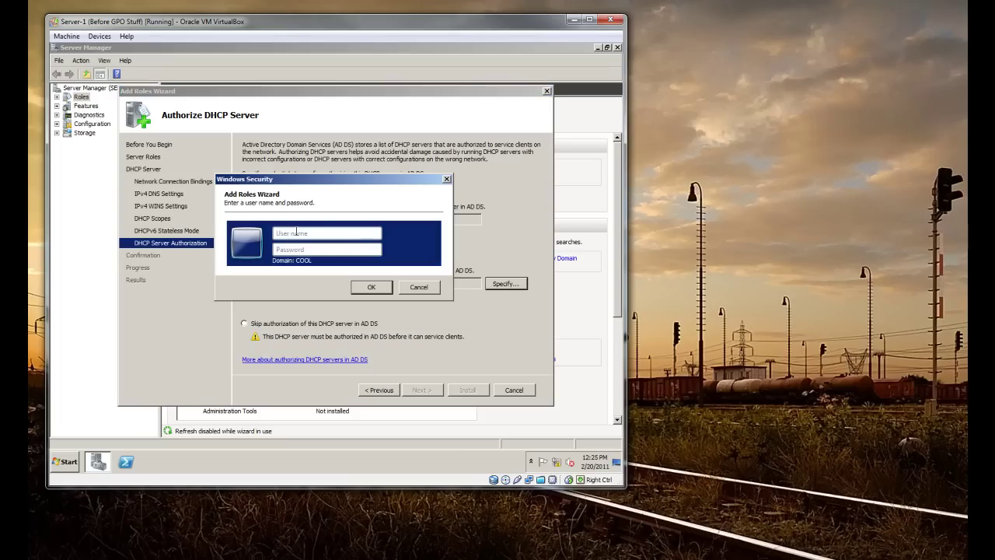
click(303, 234)
text(Administrator)
key(Tab)
text(P)
key(Return)
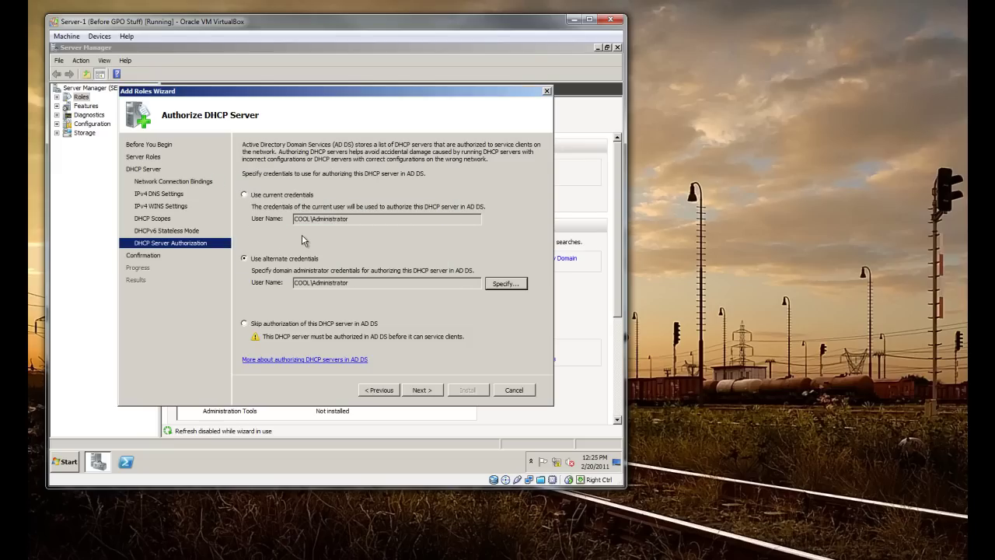
click(264, 195)
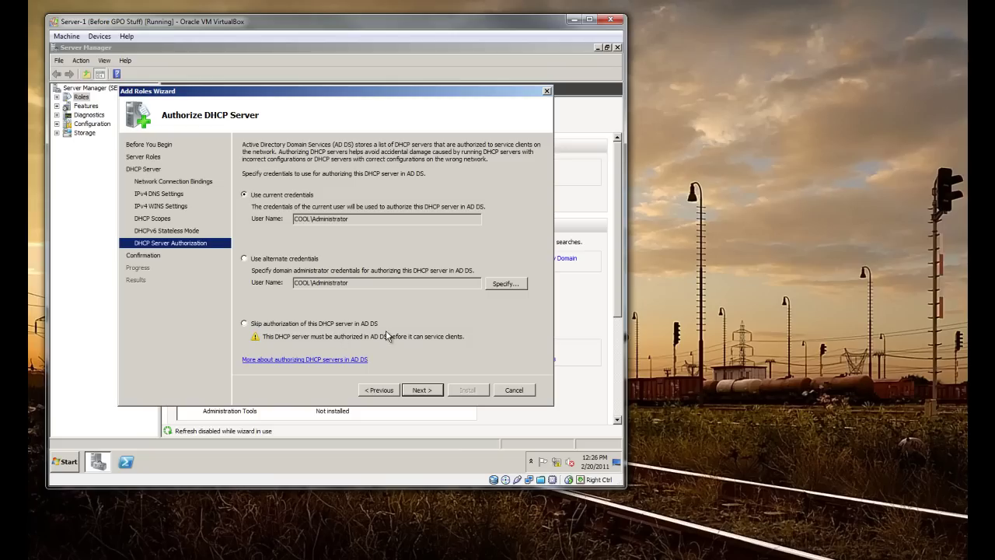
Confirm and install the DHCP Server role, closing the wizard after 'Installation succeeded'
click(437, 395)
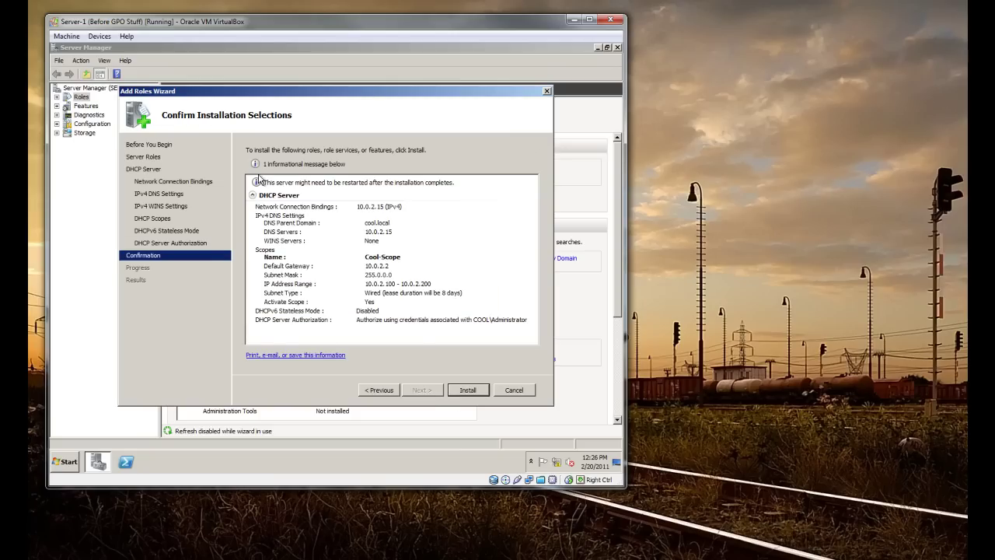
click(465, 392)
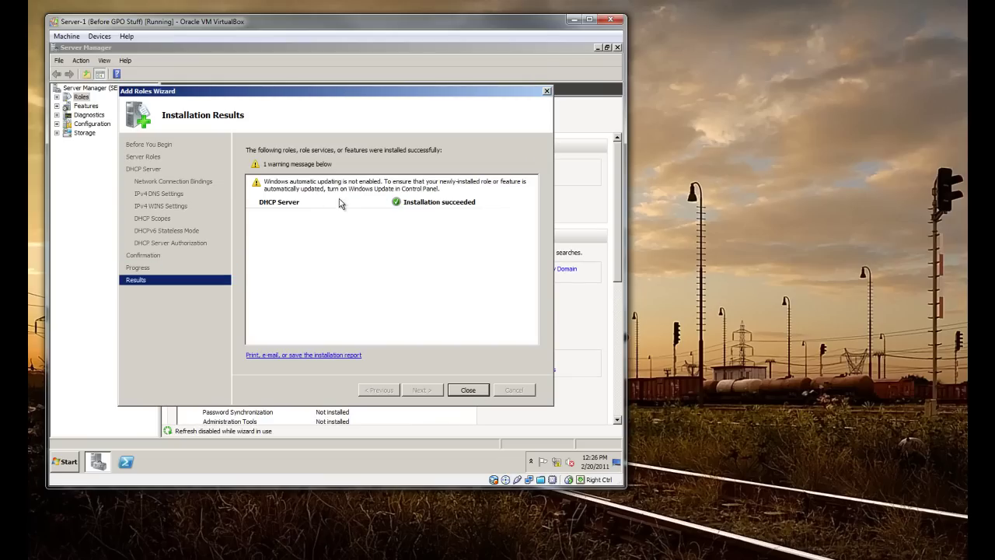
click(469, 391)
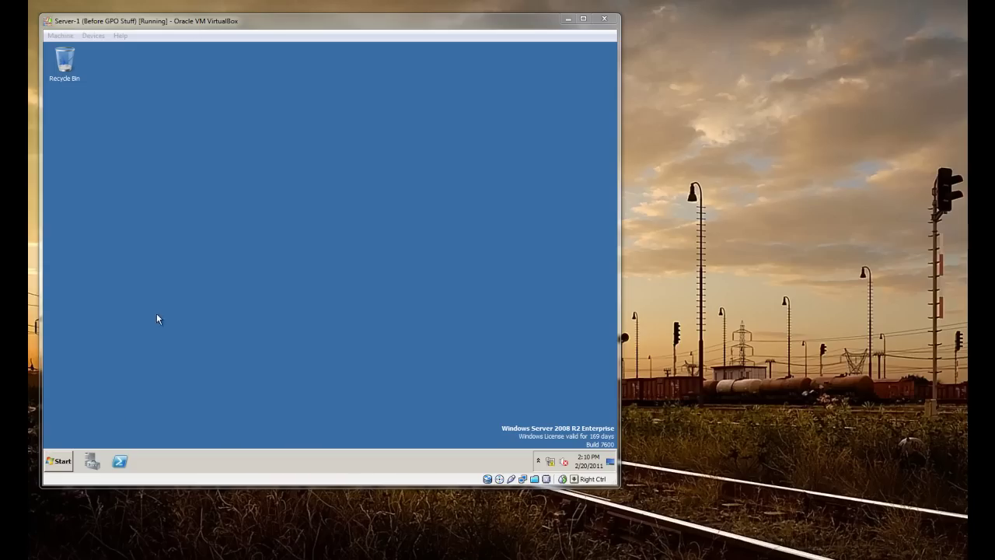
Open the DHCP console and expand server-1.cool.local > IPv4 > Cool-Scope
click(60, 463)
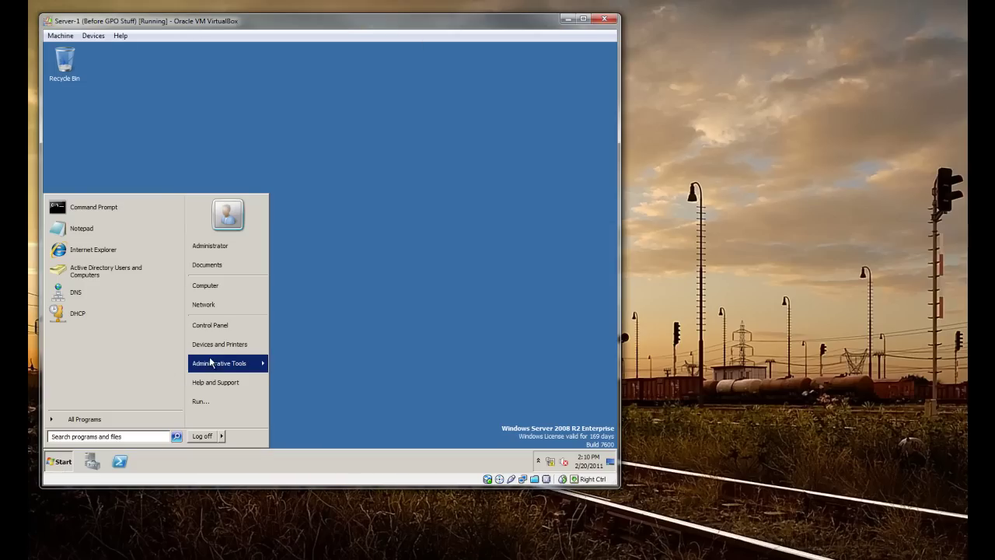
mouse_move(210, 362)
click(326, 175)
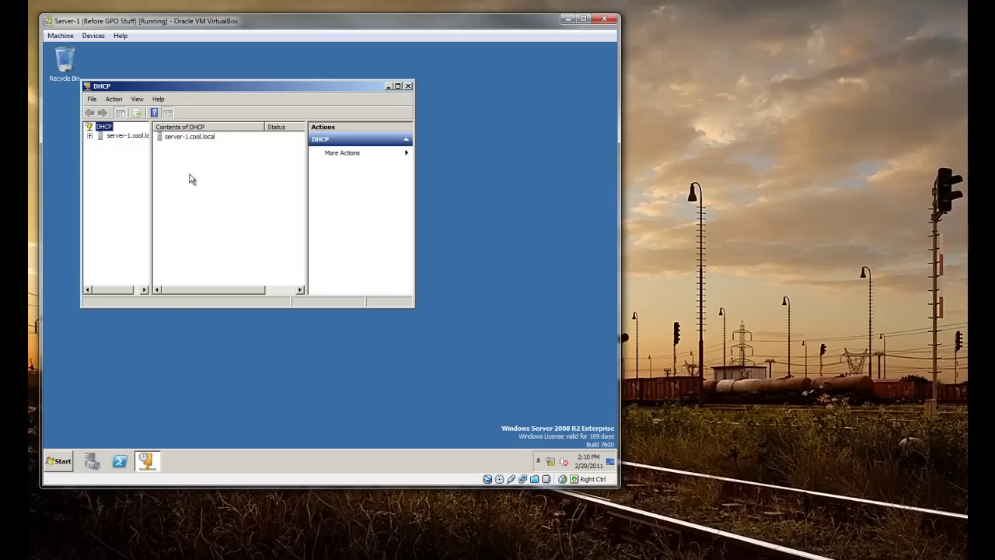
click(90, 136)
drag(152, 153, 196, 154)
click(100, 145)
click(110, 153)
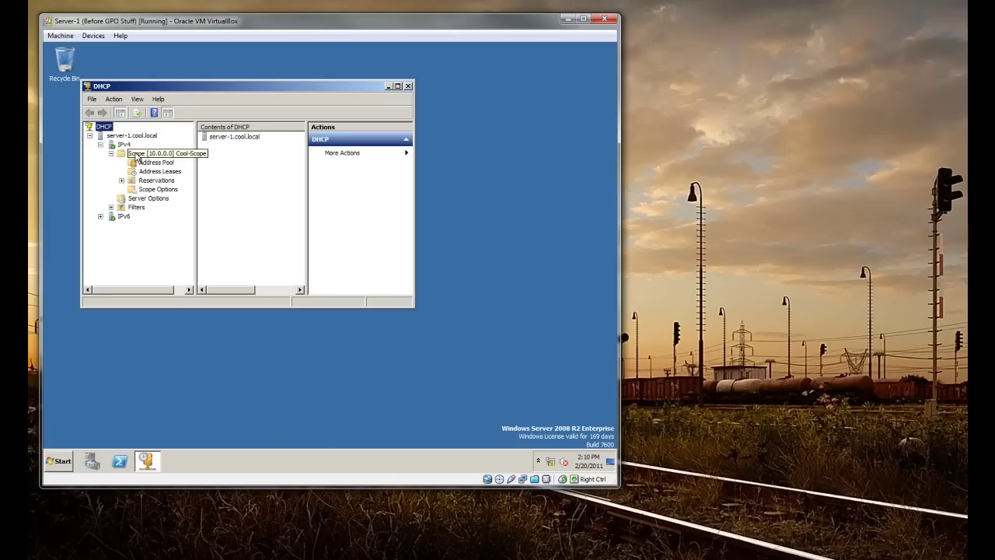
View Address Leases, widening the window to show client-pc-1.cool.local leasing 10.0.2.102
click(152, 155)
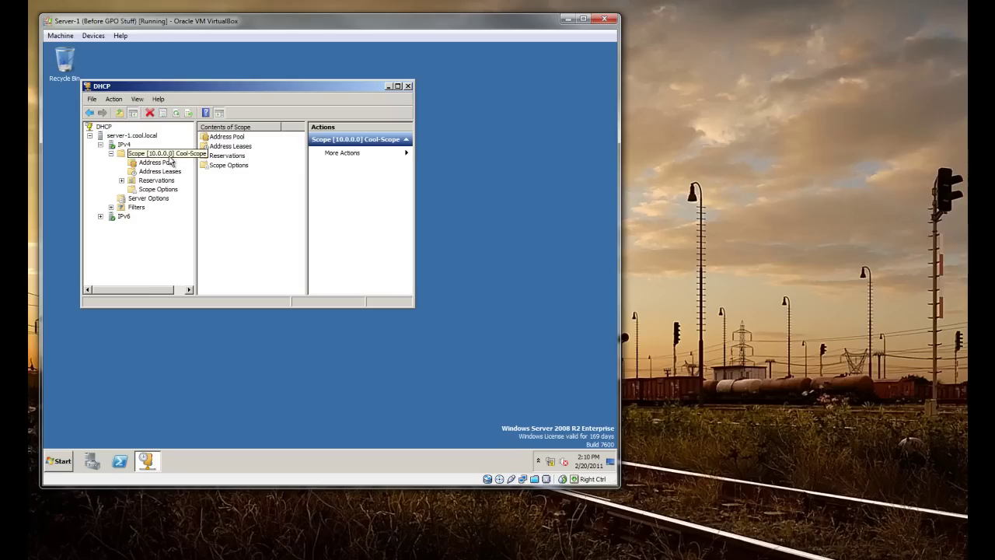
click(156, 163)
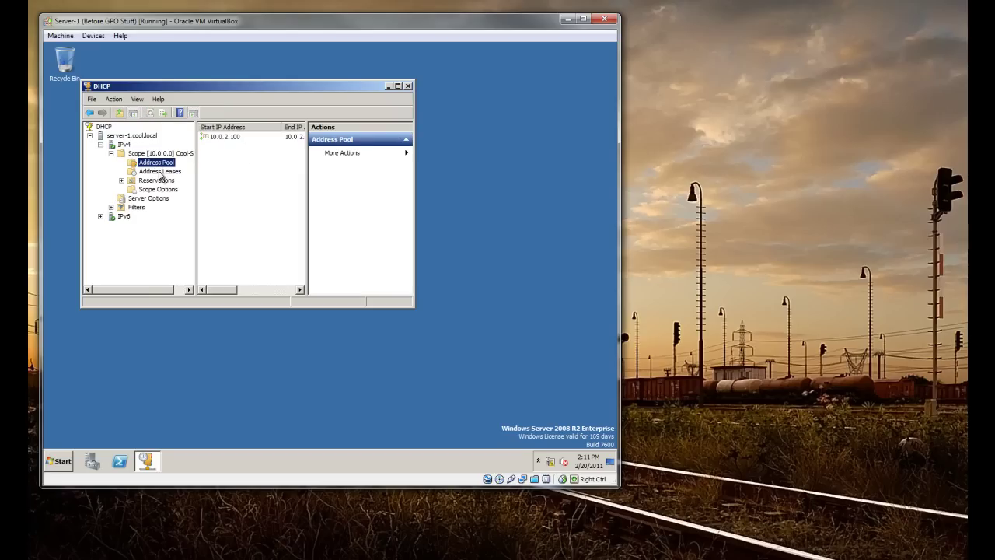
click(160, 171)
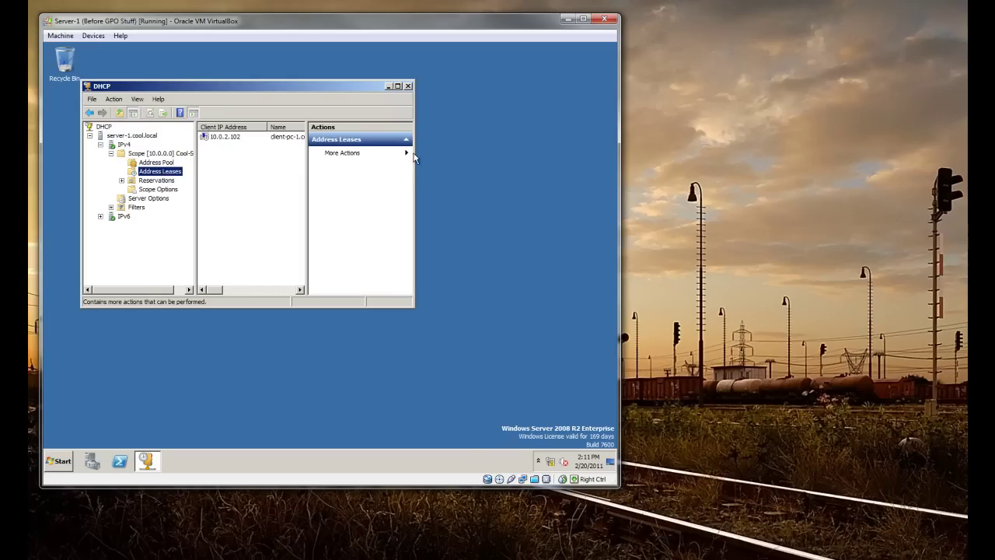
drag(414, 152, 521, 152)
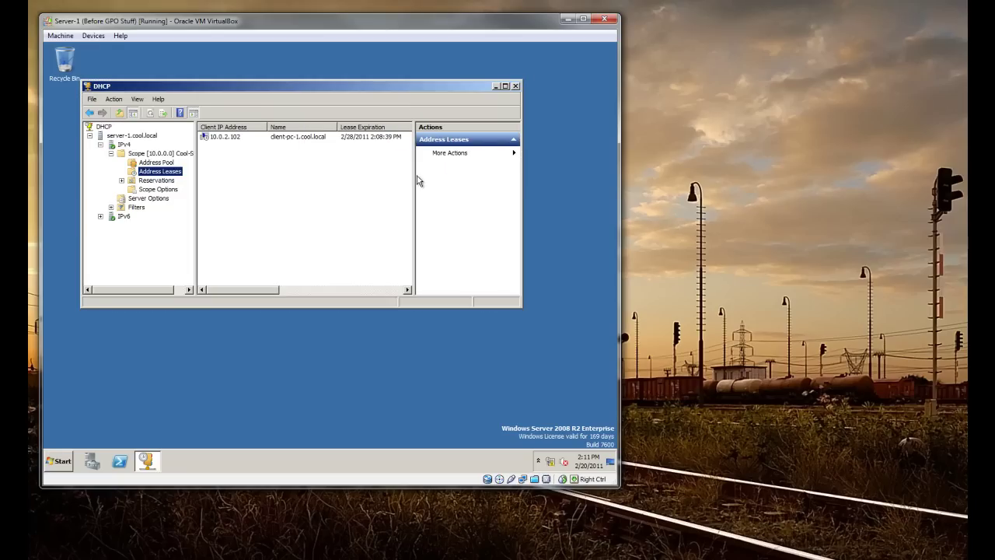
drag(413, 173, 426, 180)
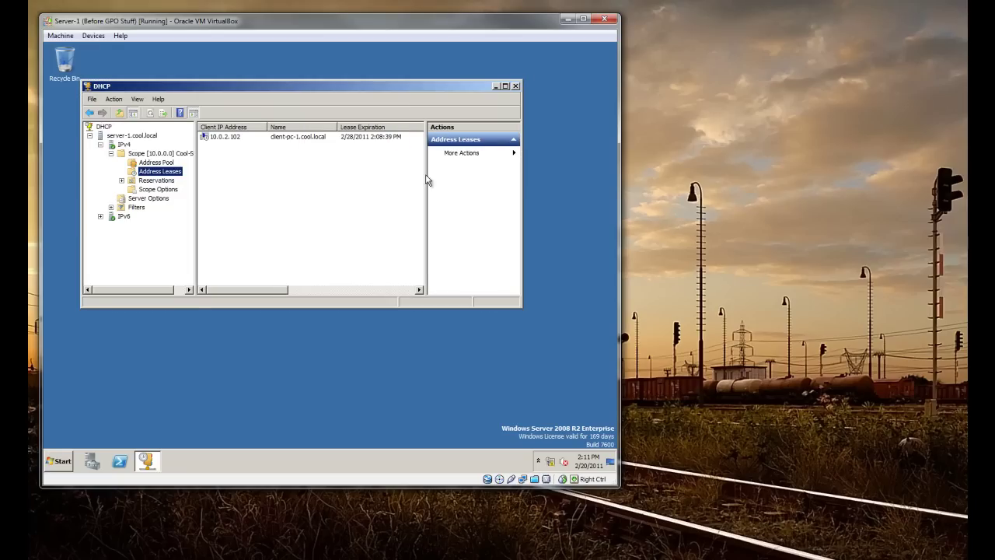
click(314, 400)
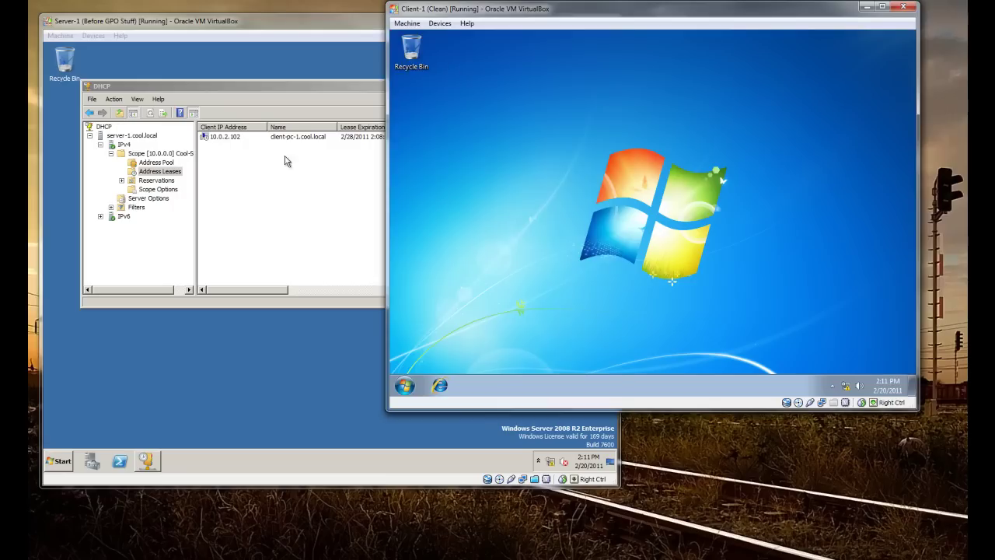
Highlight the 10.0.2.102 lease in the server's DHCP console
click(284, 161)
click(162, 171)
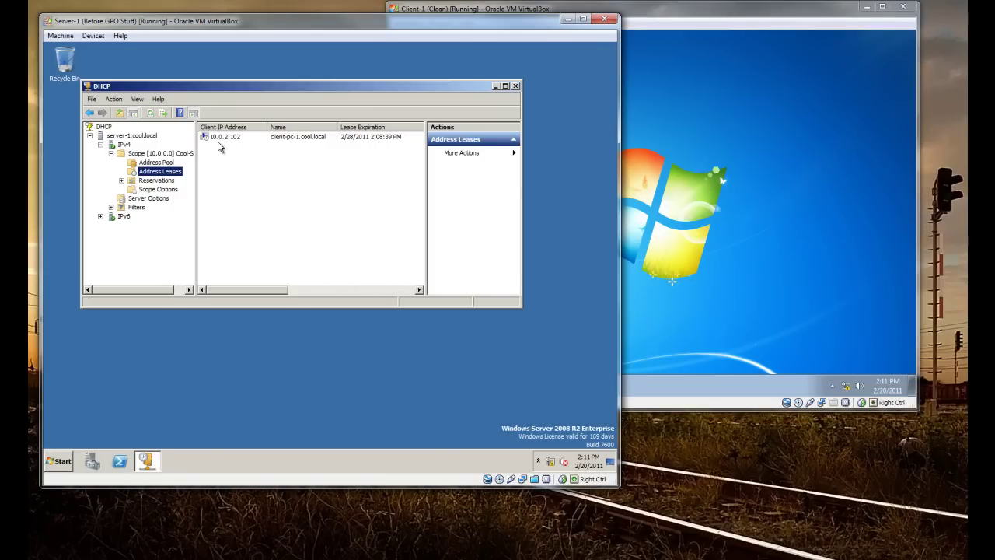
click(221, 143)
On the Windows 7 client, run ipconfig and ipconfig /all in a command prompt to check the lease
click(712, 166)
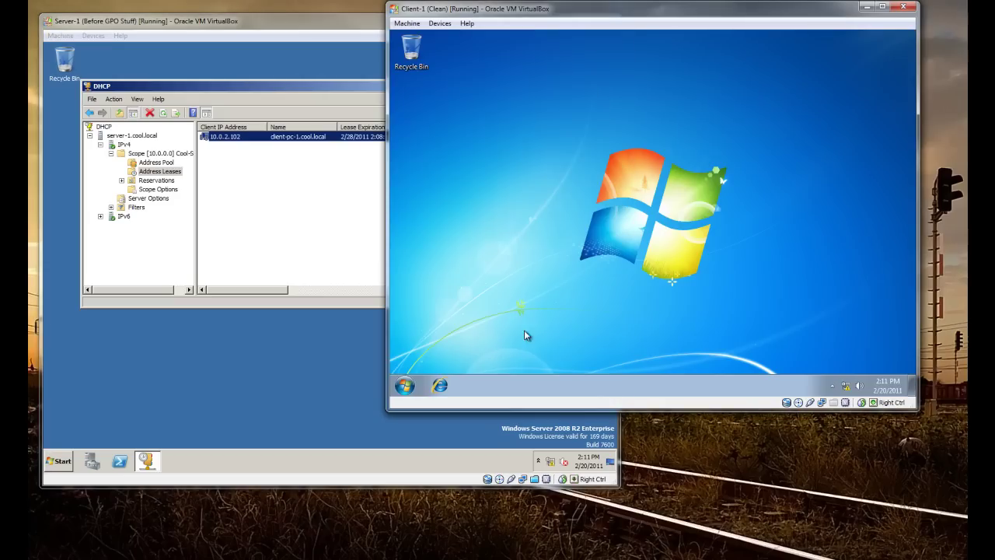
click(404, 385)
text(cmd)
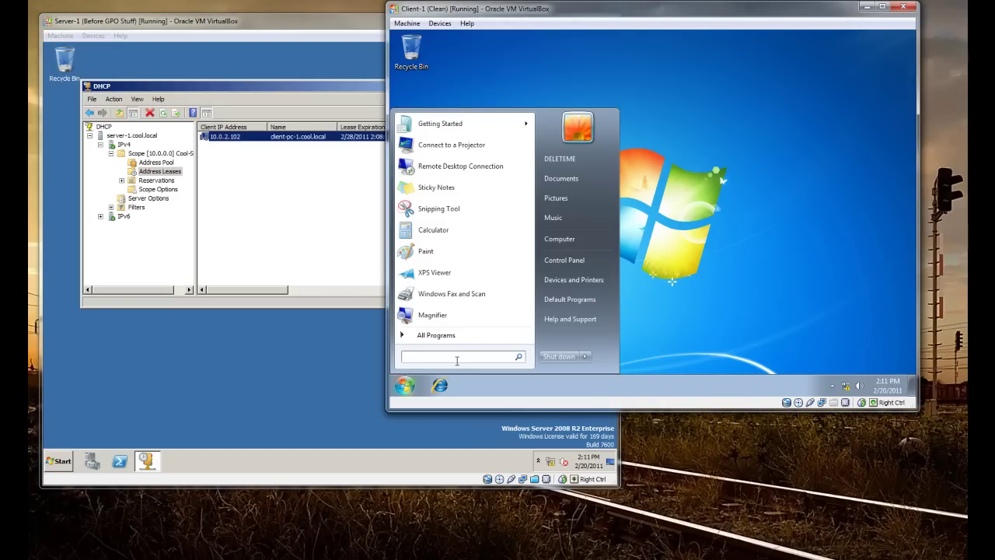
key(Return)
text(ipconfi)
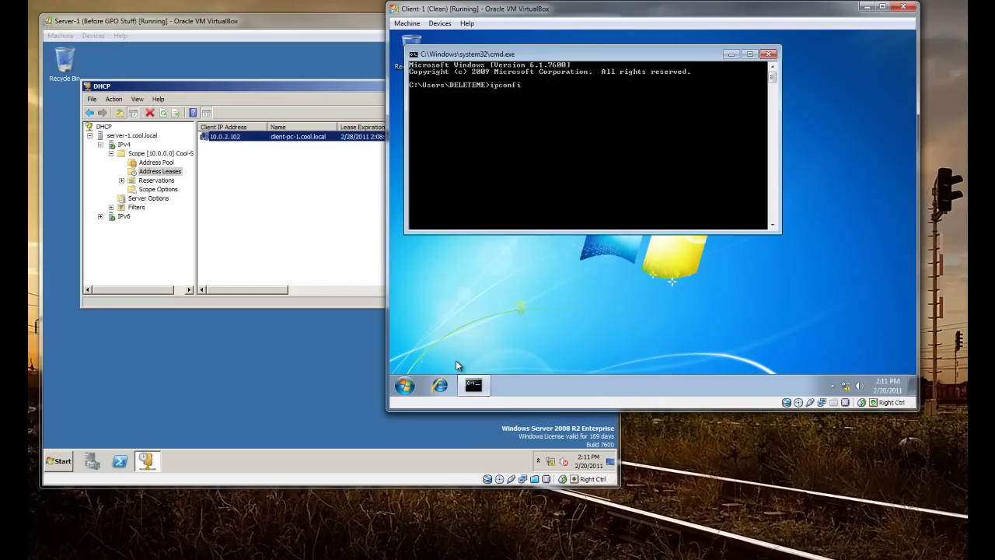
text(g)
key(Return)
text(ipc)
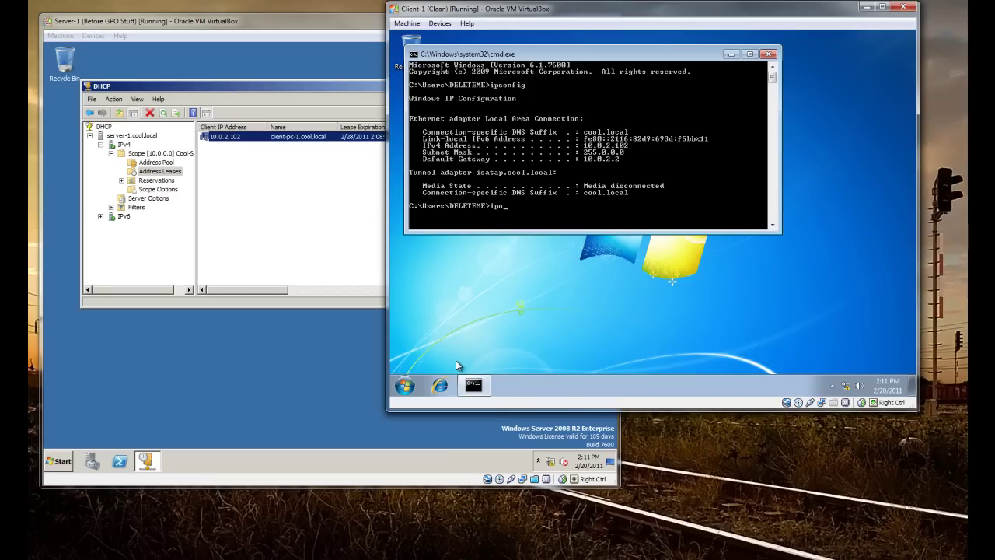
text(nnfig /all)
key(Return)
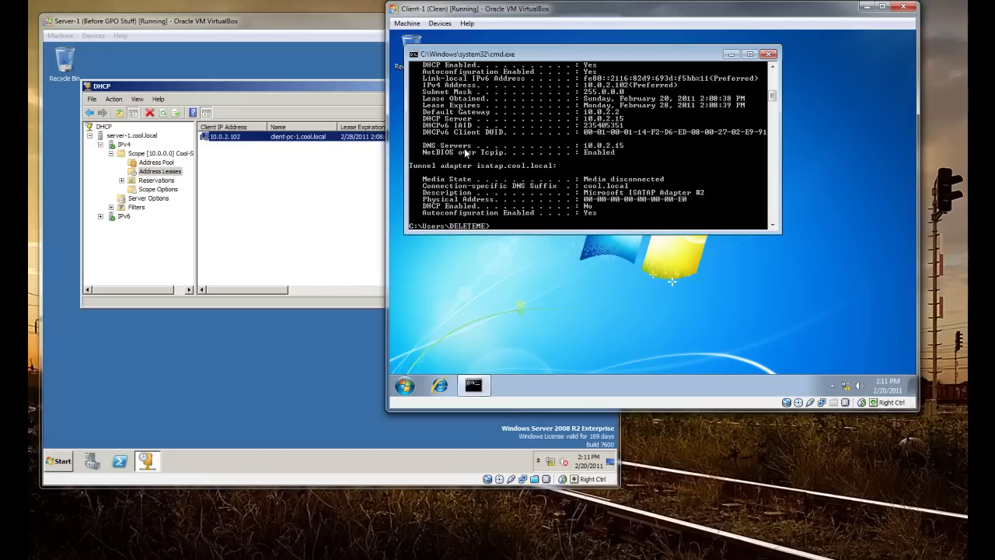
Move the client's command prompt window aside and close it
click(222, 175)
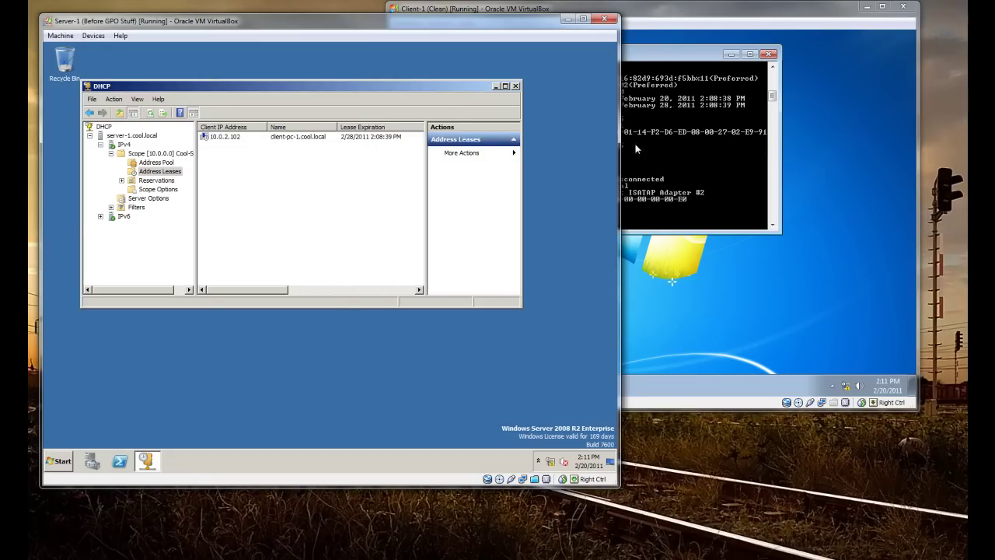
click(685, 118)
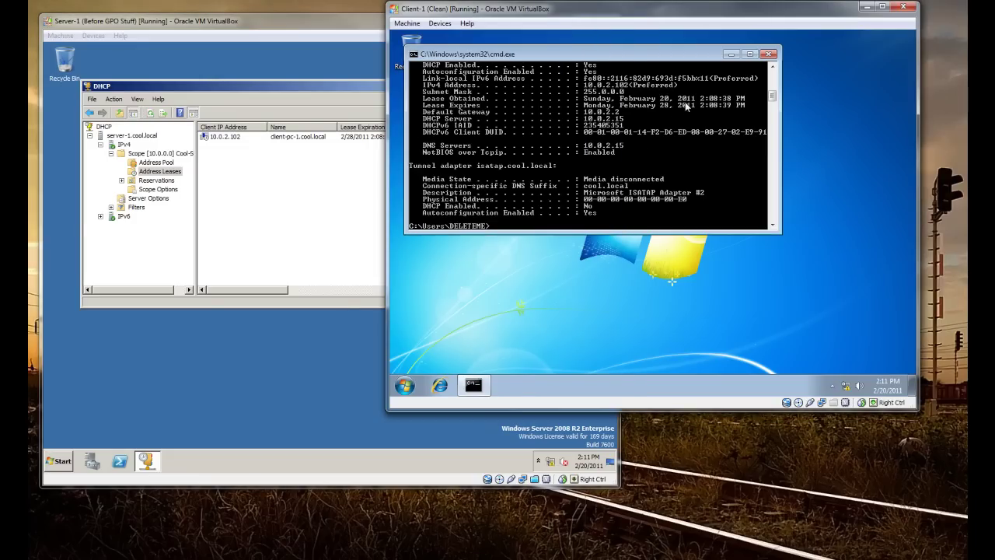
drag(599, 56, 655, 84)
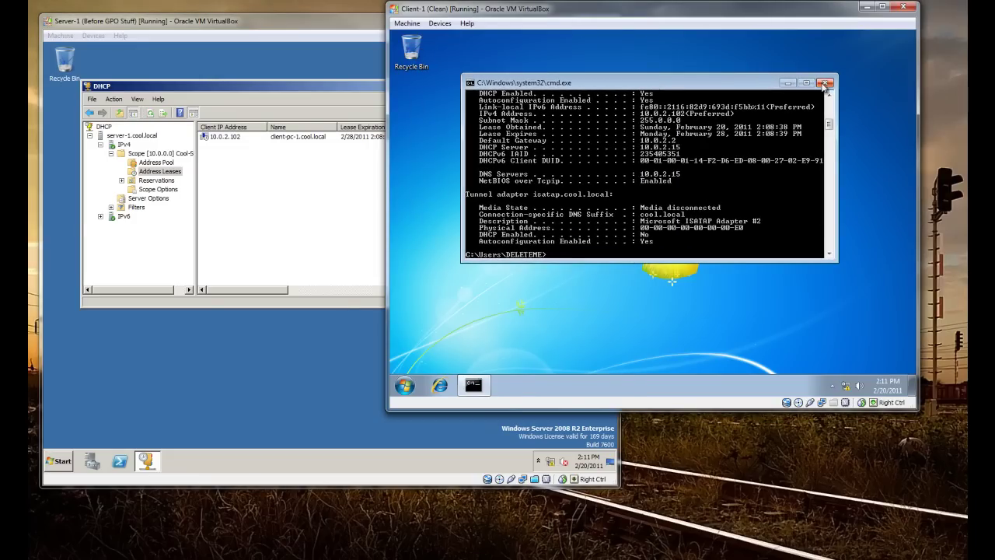
click(826, 82)
Launch Active Directory Users and Computers, minimise DHCP, and view cool.local's empty Computers container
click(193, 324)
click(58, 460)
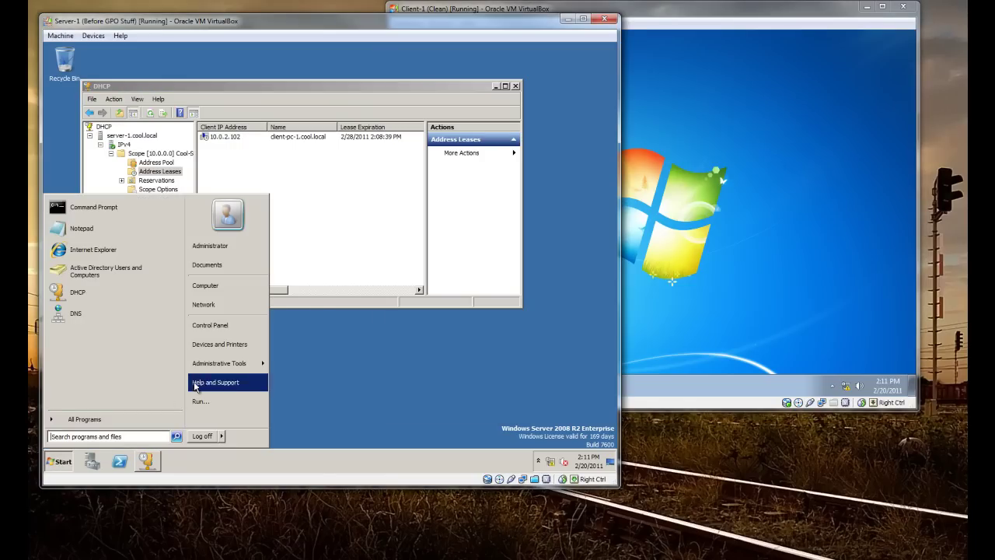
mouse_move(233, 360)
click(323, 120)
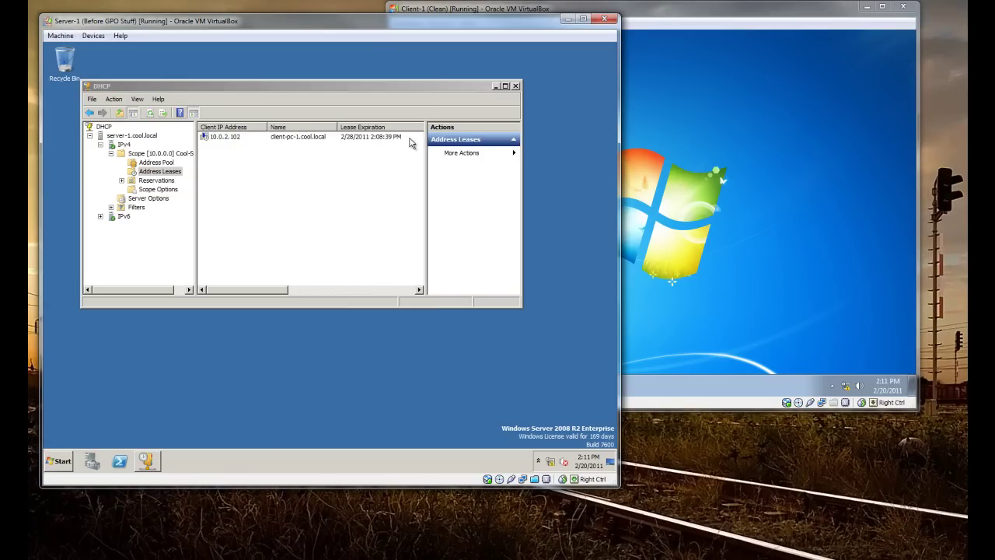
click(495, 85)
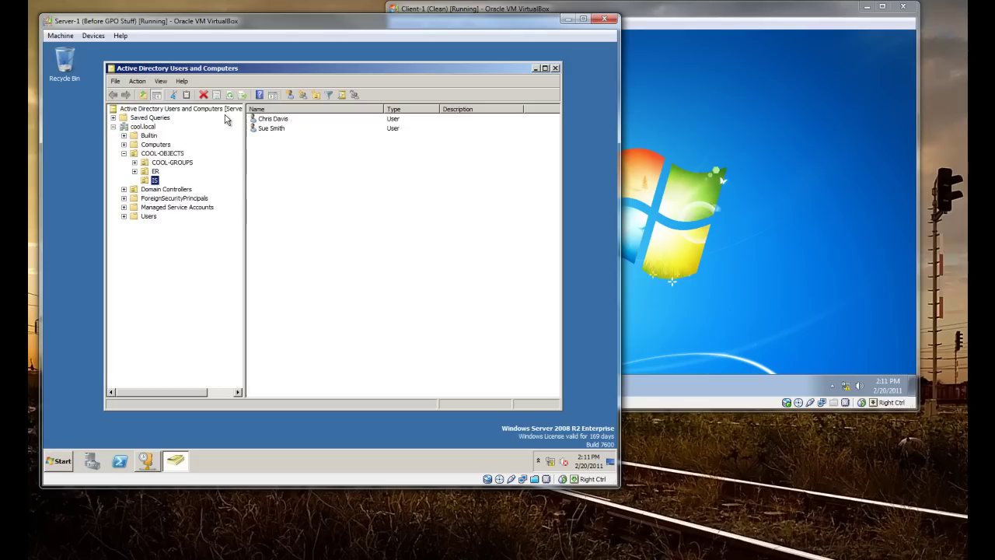
click(153, 144)
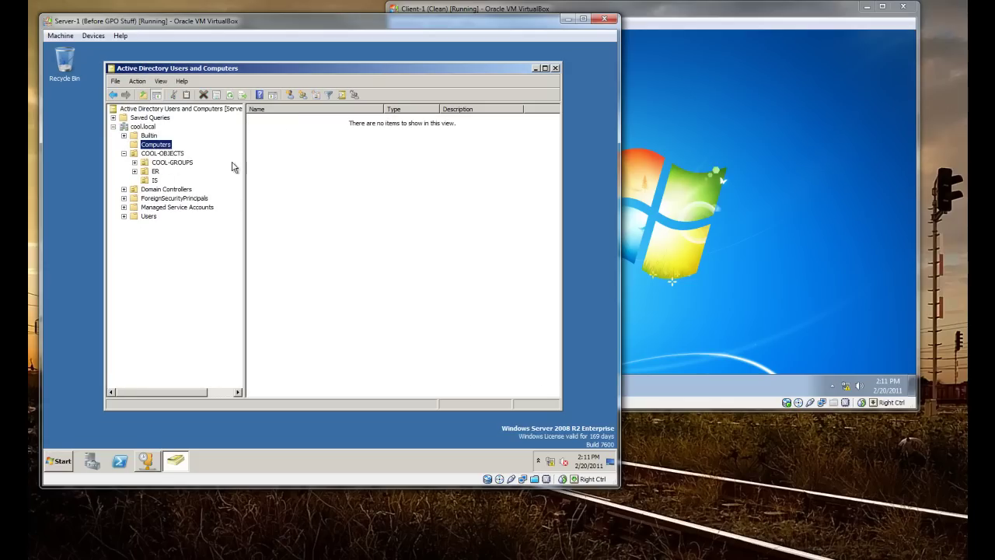
click(754, 131)
click(406, 385)
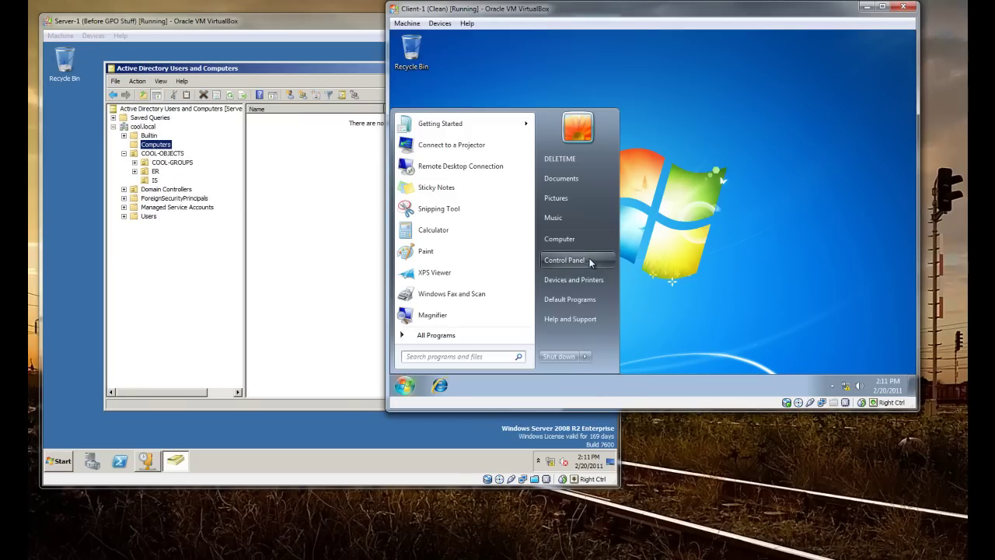
In the client's system settings, switch client-pc-1 from WORKGROUP to the domain cool.local
click(612, 336)
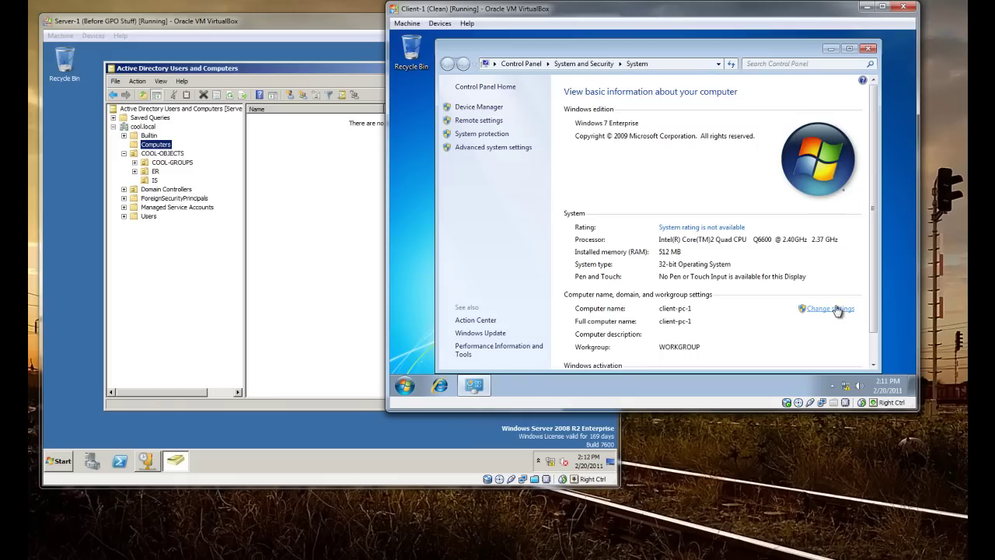
click(322, 152)
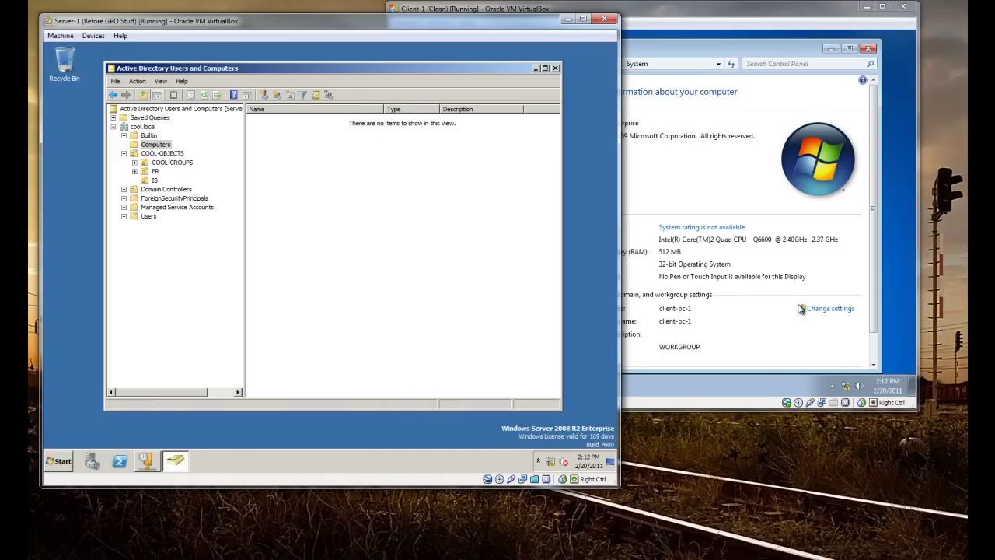
click(856, 266)
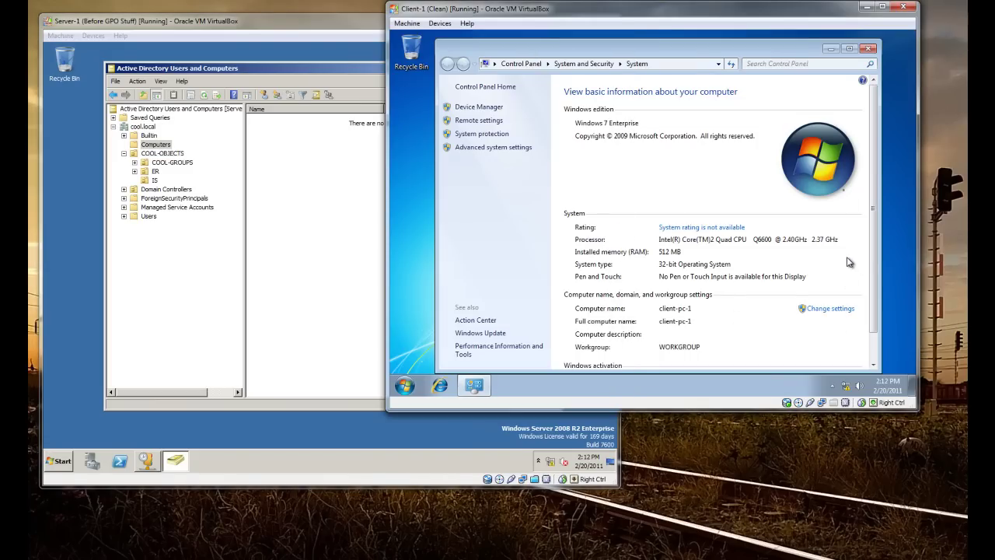
click(827, 311)
click(594, 225)
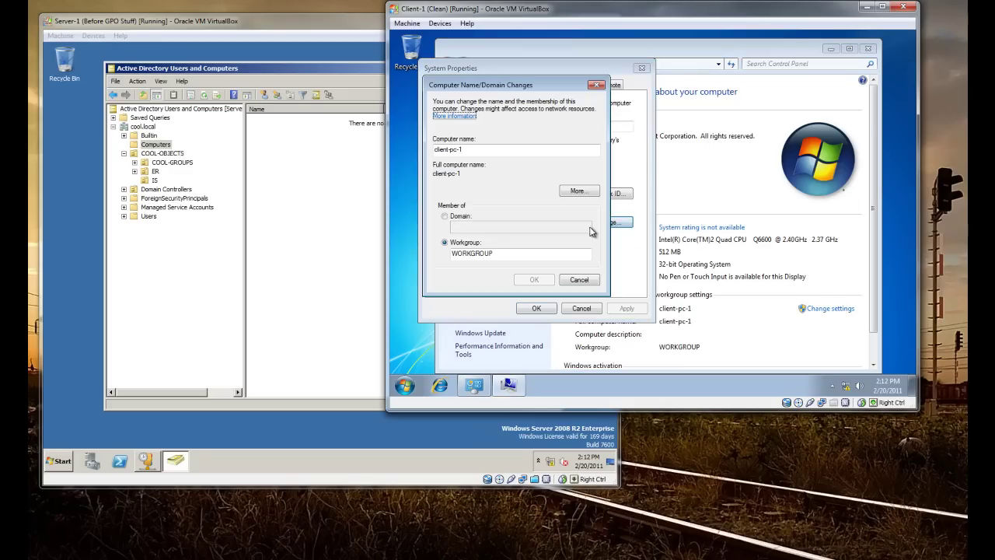
click(452, 216)
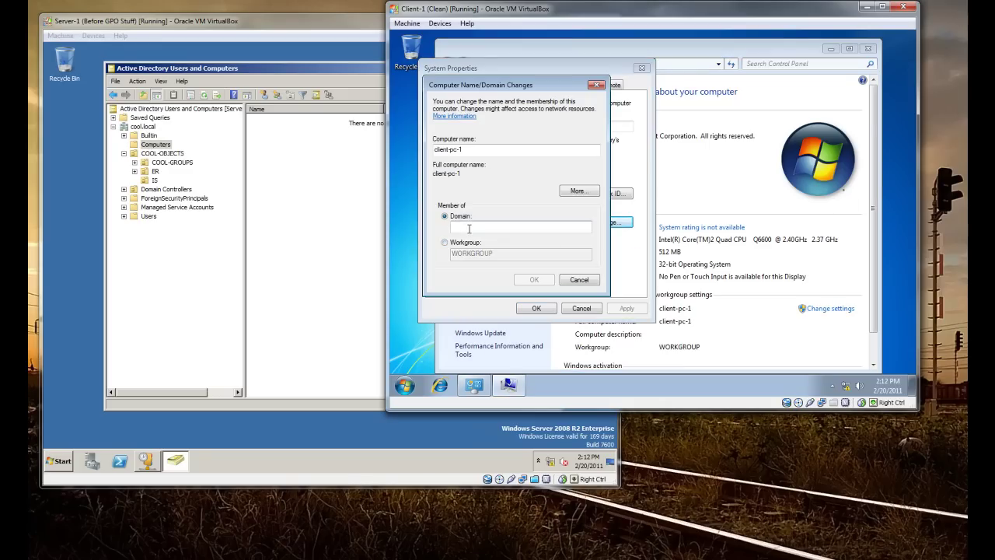
click(469, 227)
text(cool)
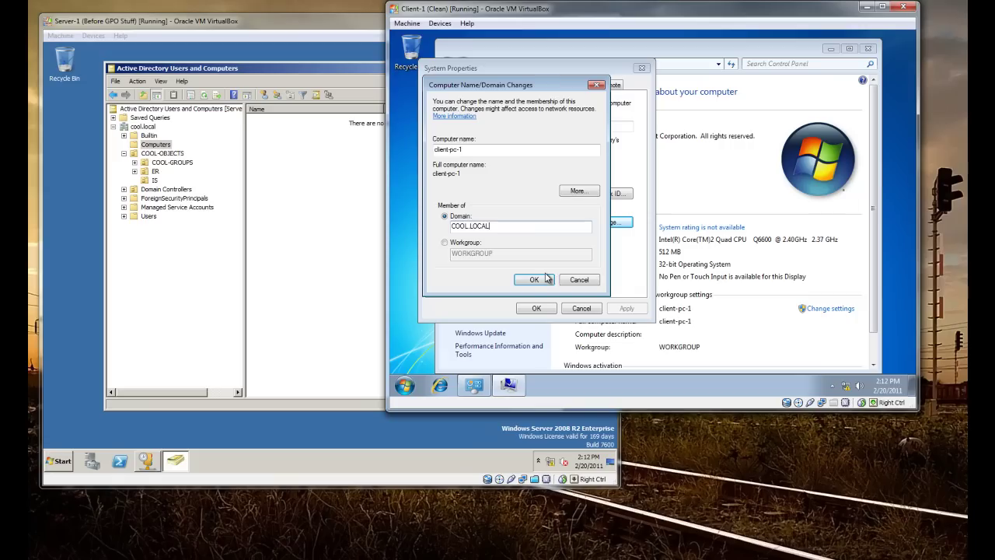
Confirm the COOL.LOCAL join and put the cursor in the credentials prompt's user name field
click(534, 280)
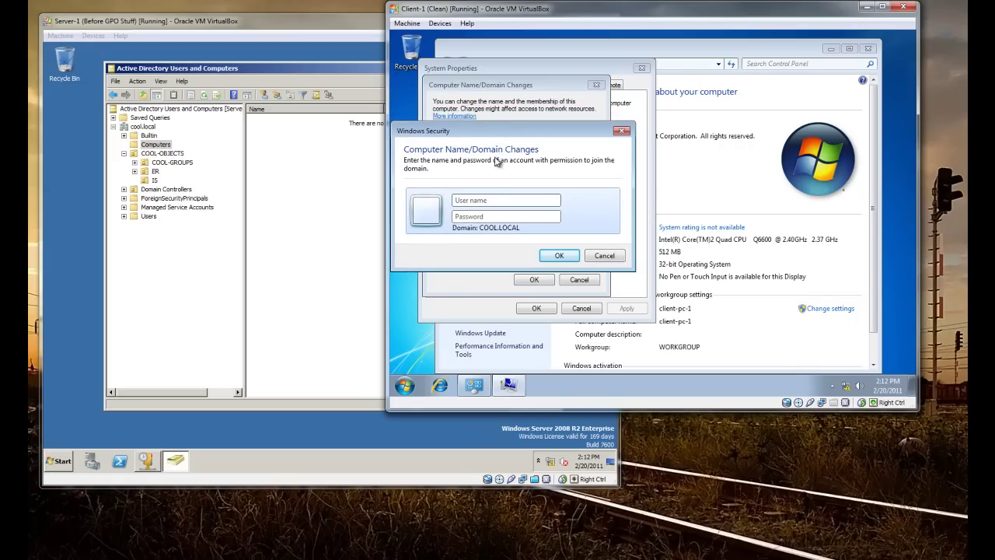
drag(505, 138, 506, 136)
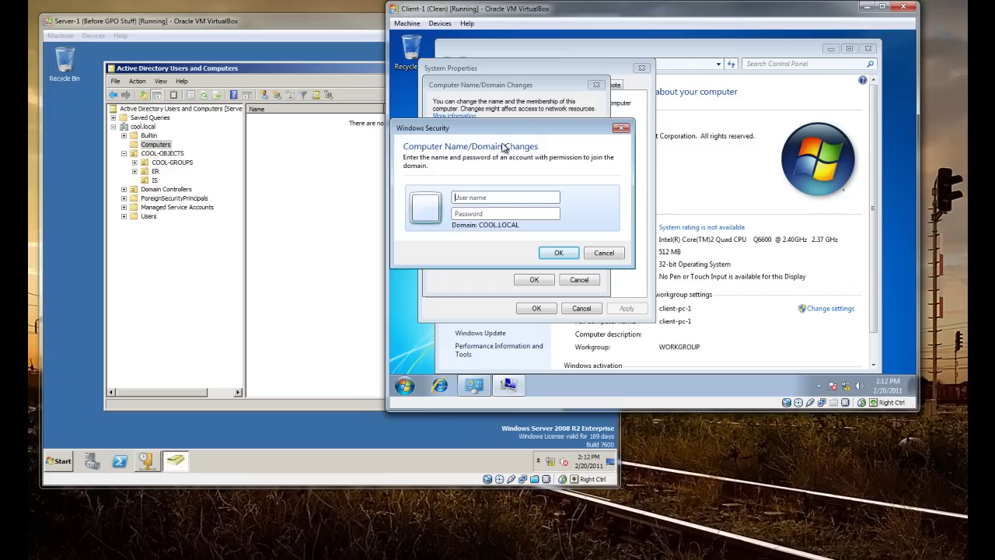
click(492, 198)
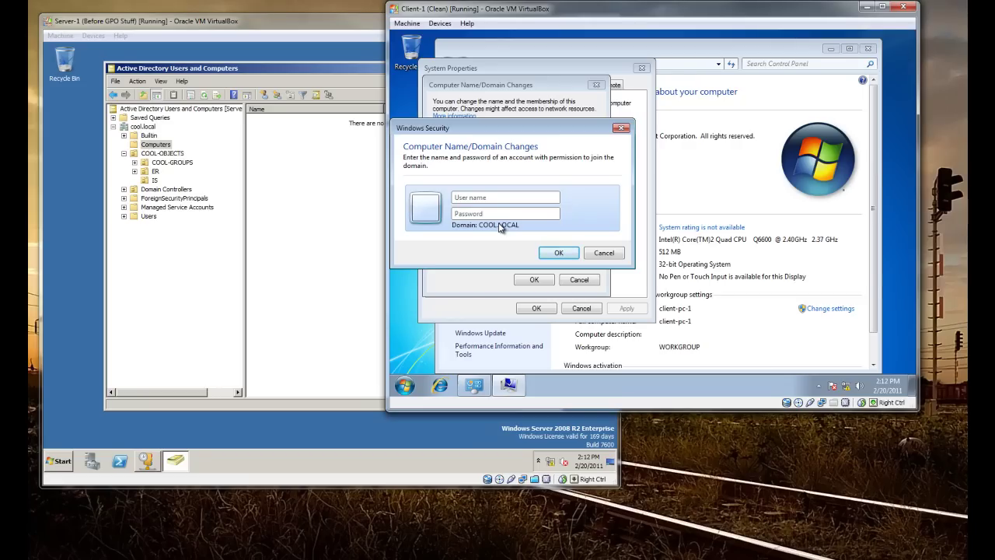
click(502, 198)
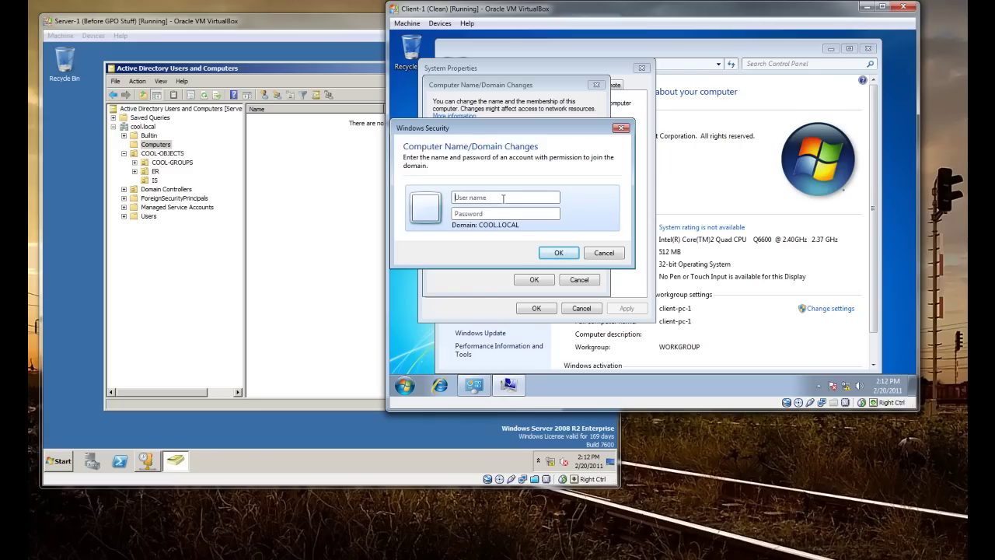
Reset the password of the first user account in the IS OU and confirm the change
click(161, 181)
click(156, 180)
right_click(275, 122)
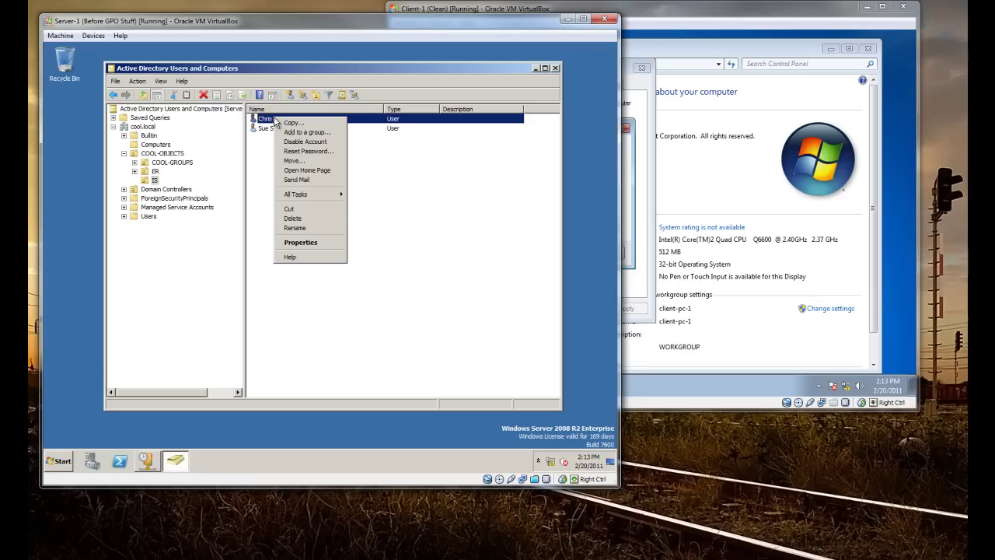
click(300, 150)
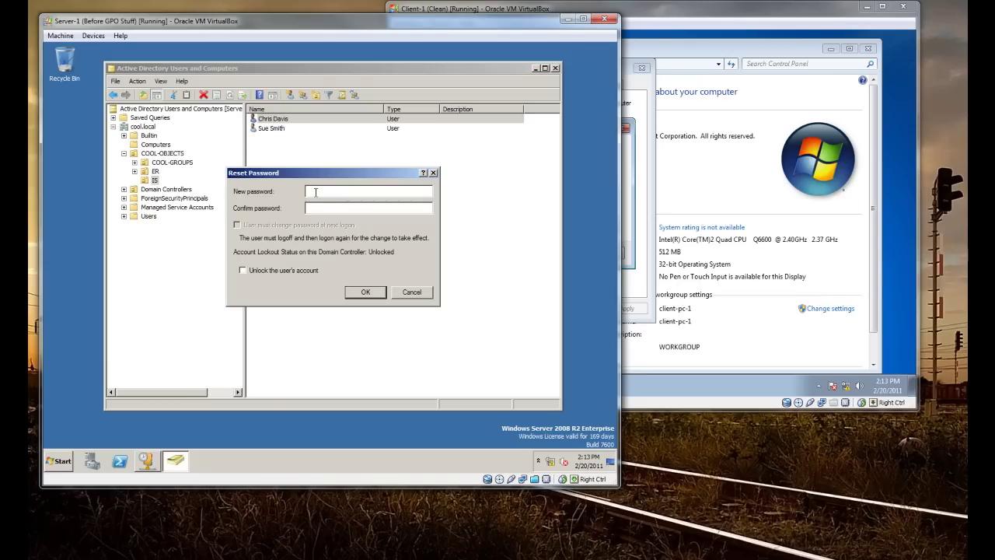
text(Pass)
click(367, 293)
click(399, 285)
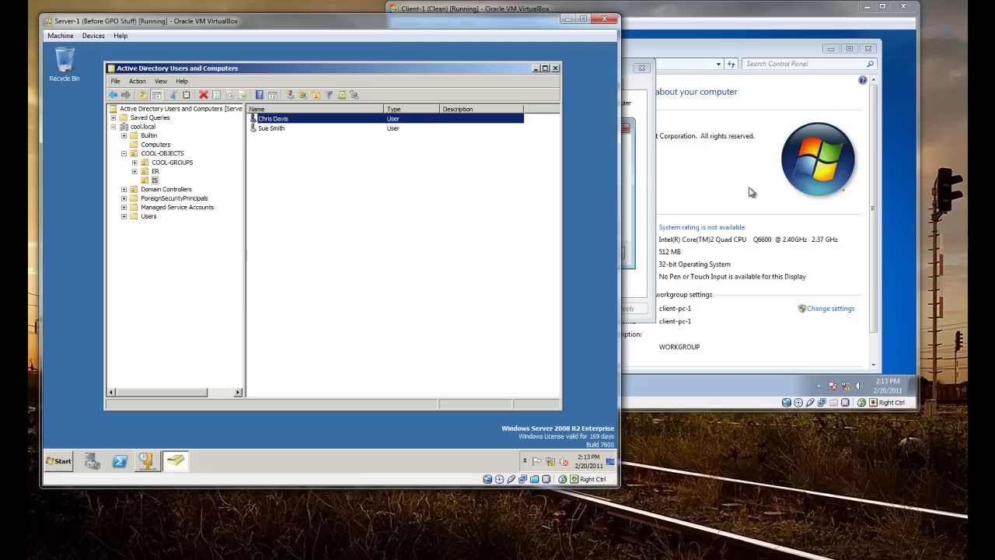
click(639, 167)
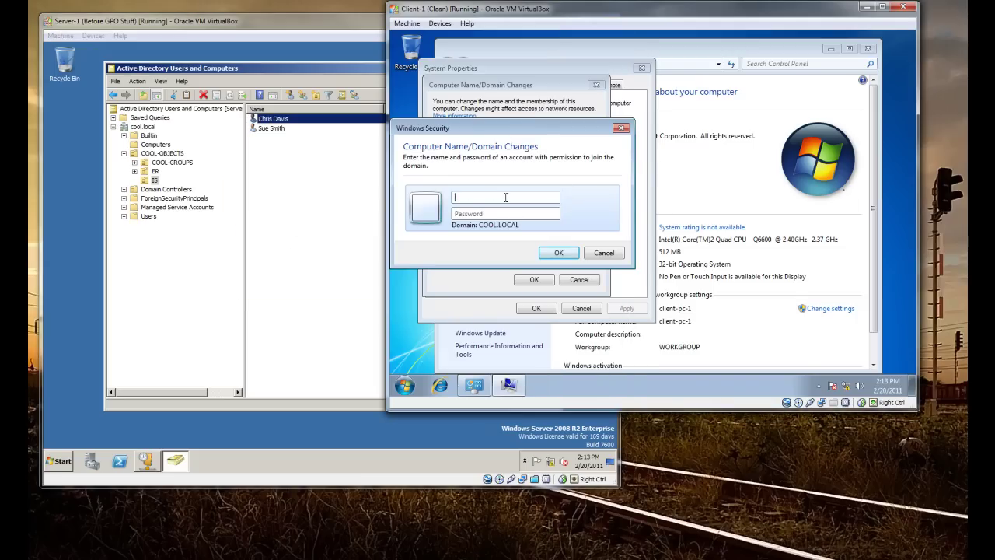
Enter the domain user's credentials, accept the welcome and restart notices, and close System Properties
text(Pas)
key(Return)
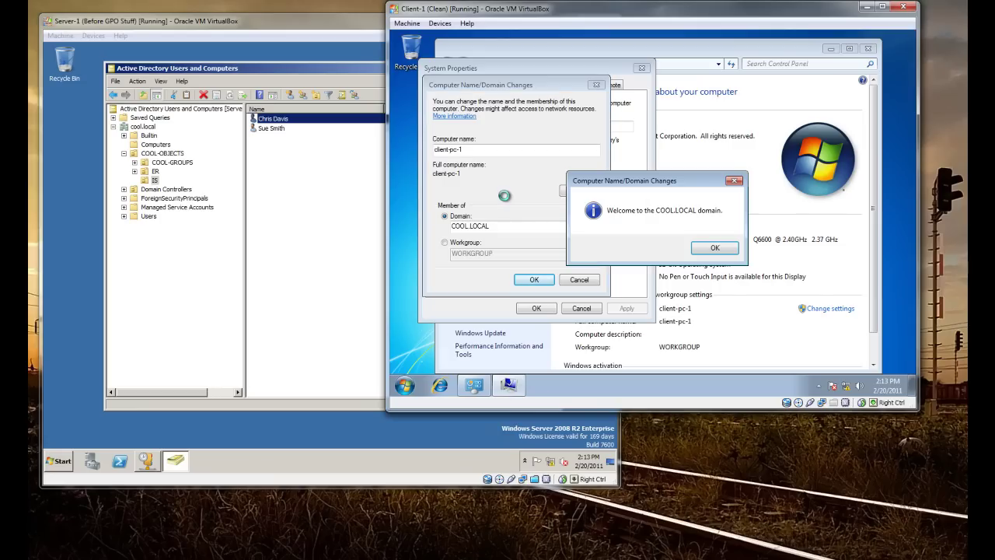
click(724, 249)
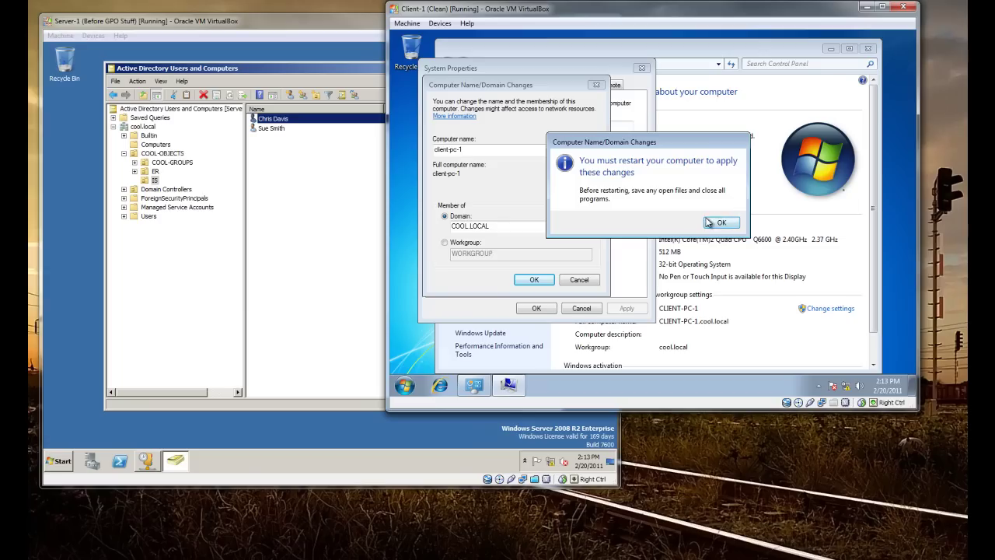
click(721, 222)
click(533, 307)
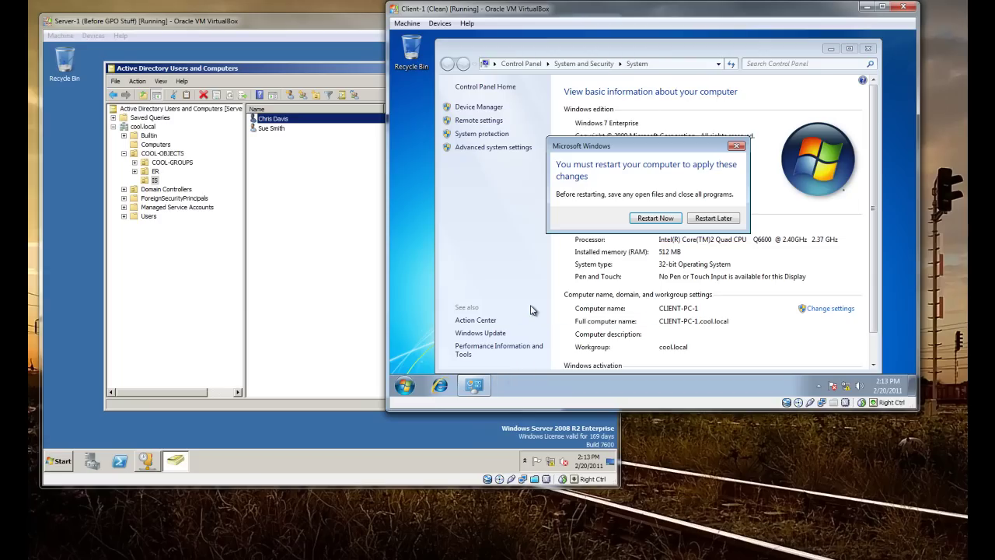
Drag CLIENT-PC-1 from the Computers container into the IS OU and confirm the move
click(157, 147)
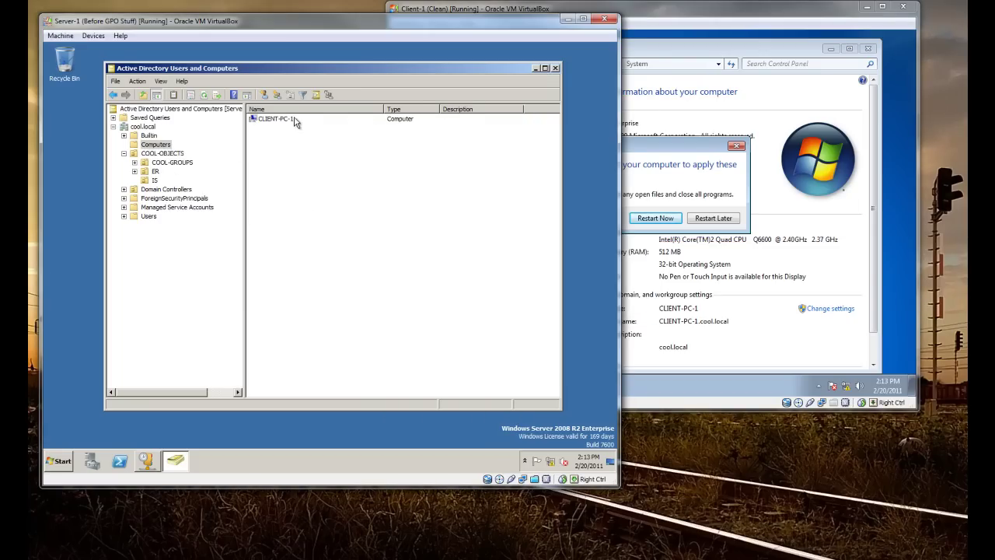
click(274, 120)
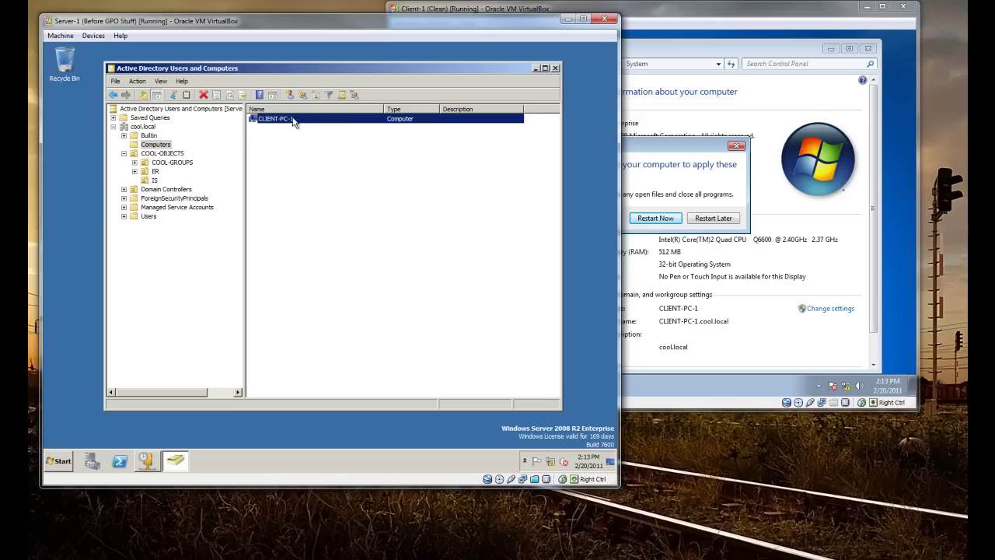
click(686, 153)
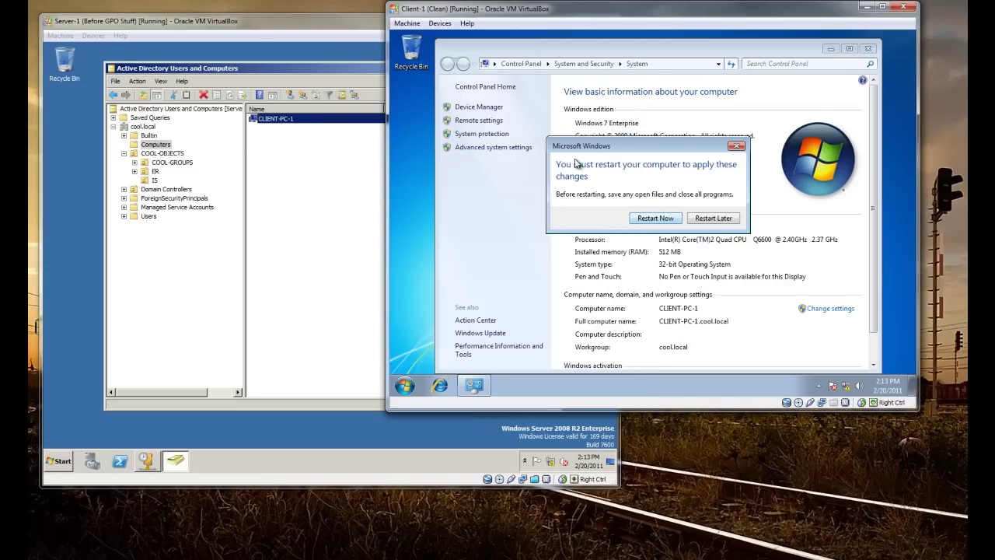
click(255, 154)
drag(272, 121, 157, 182)
click(295, 269)
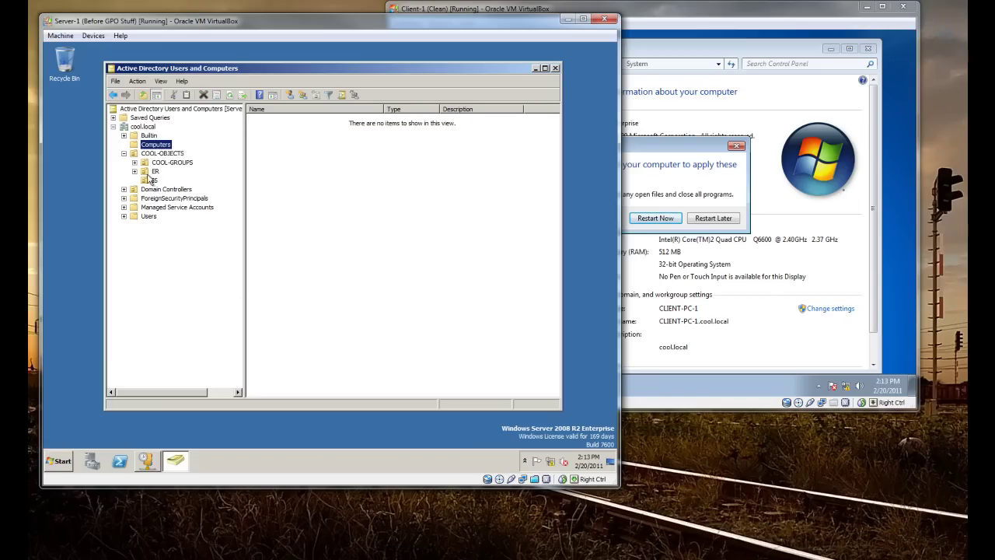
Check that the IS OU now lists its users and CLIENT-PC-1, then restart the client
click(153, 180)
click(278, 121)
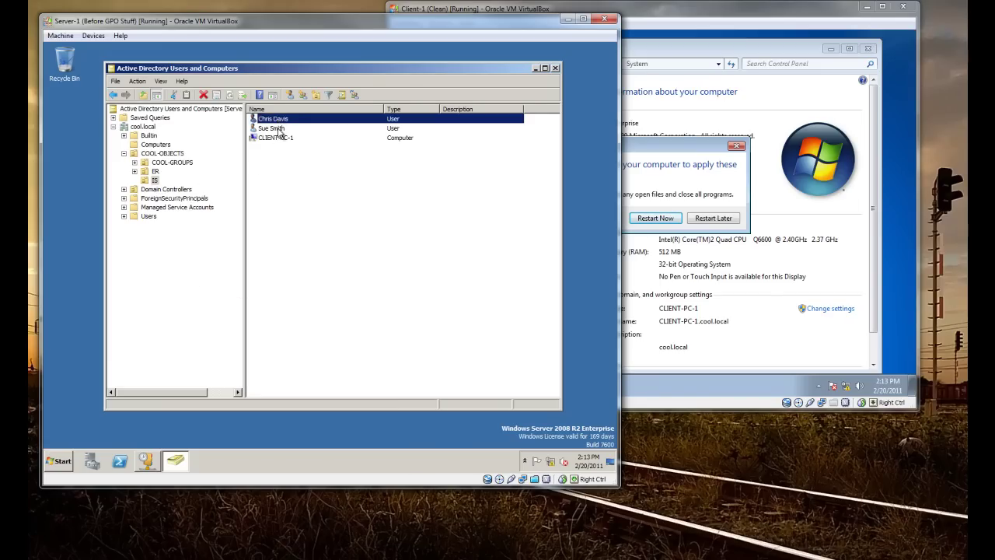
click(278, 128)
click(278, 119)
click(280, 128)
click(279, 119)
click(282, 128)
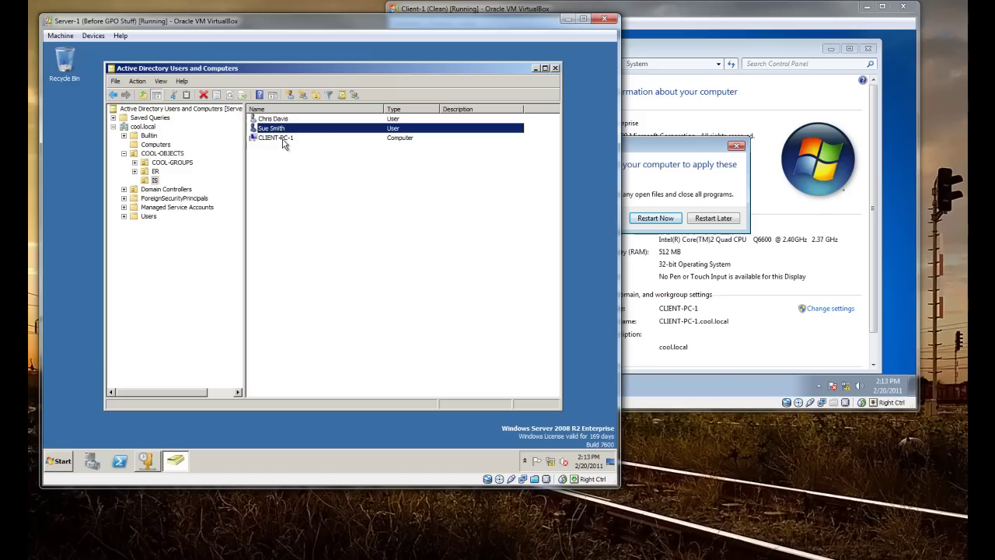
click(283, 140)
click(299, 202)
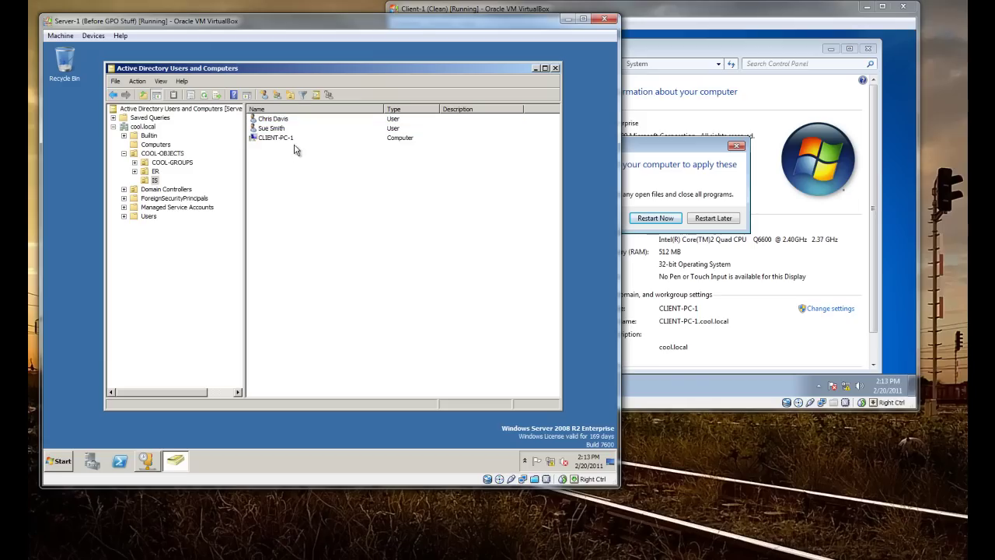
click(677, 170)
click(656, 218)
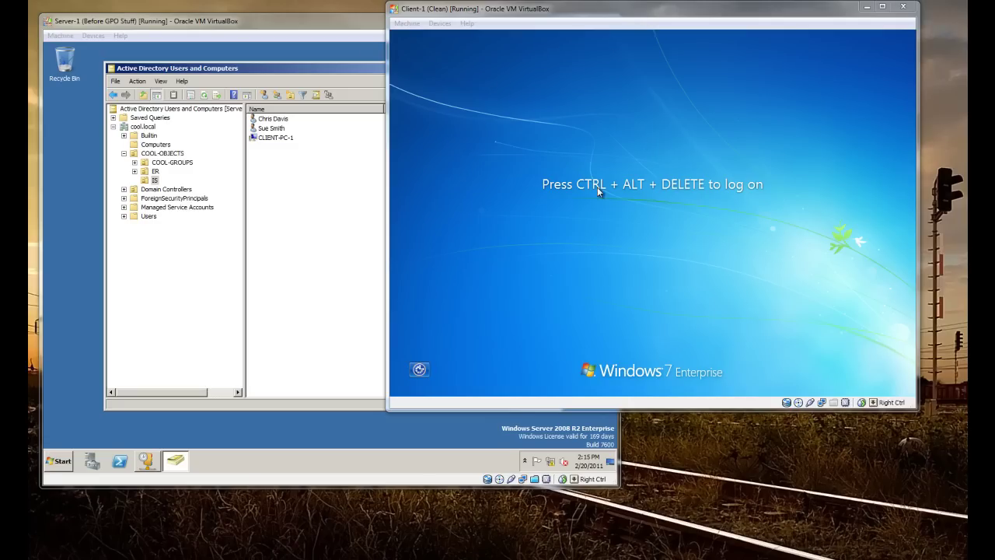
Log on to the client through Other User with a COOL domain user's name and password
click(567, 132)
key(ctrl+Delete)
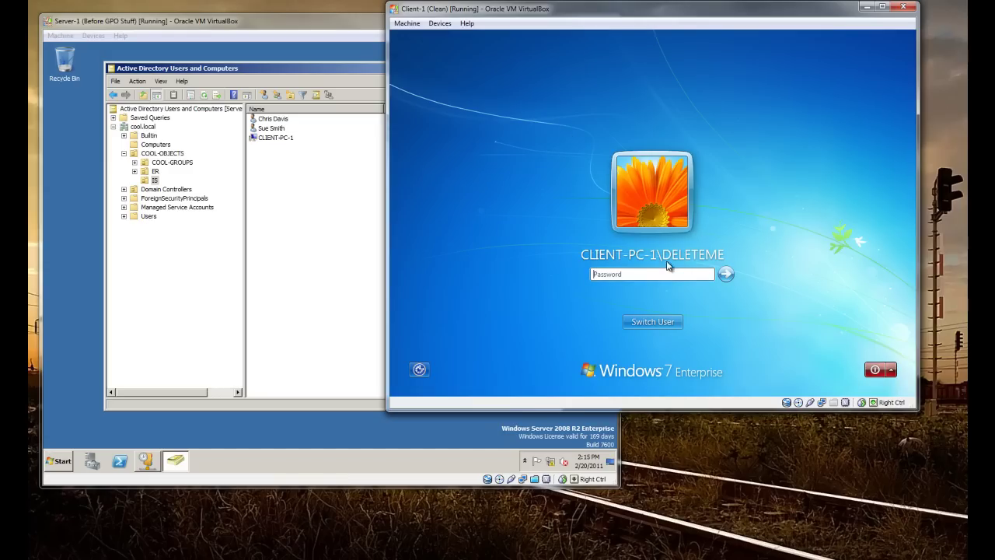
click(658, 323)
click(702, 243)
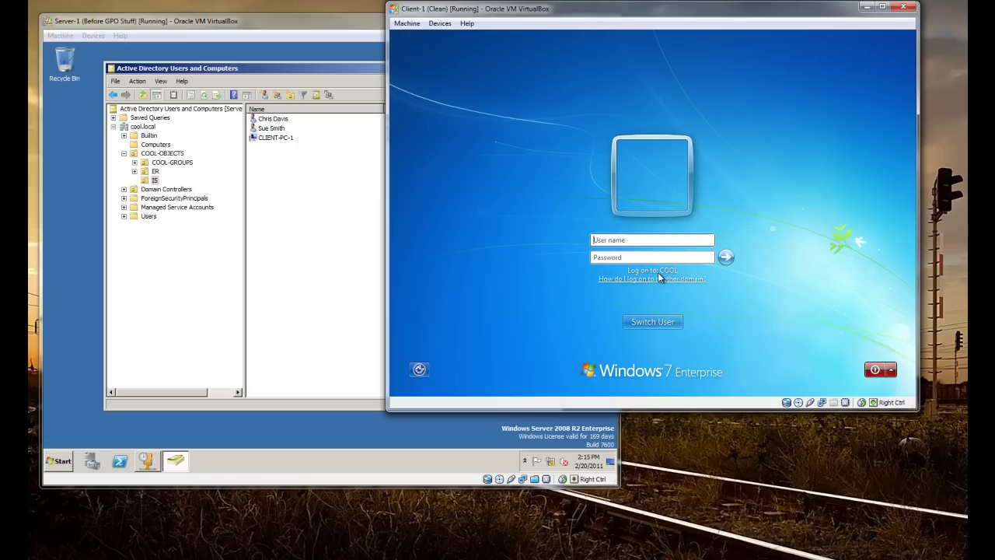
click(644, 239)
text(cool\)
key(BackSpace)
key(BackSpace)
key(BackSpace)
text(newdomain\)
key(BackSpace)
key(BackSpace)
key(BackSpace)
key(BackSpace)
key(BackSpace)
key(BackSpace)
key(BackSpace)
key(BackSpace)
key(BackSpace)
key(BackSpace)
text(cP)
key(Return)
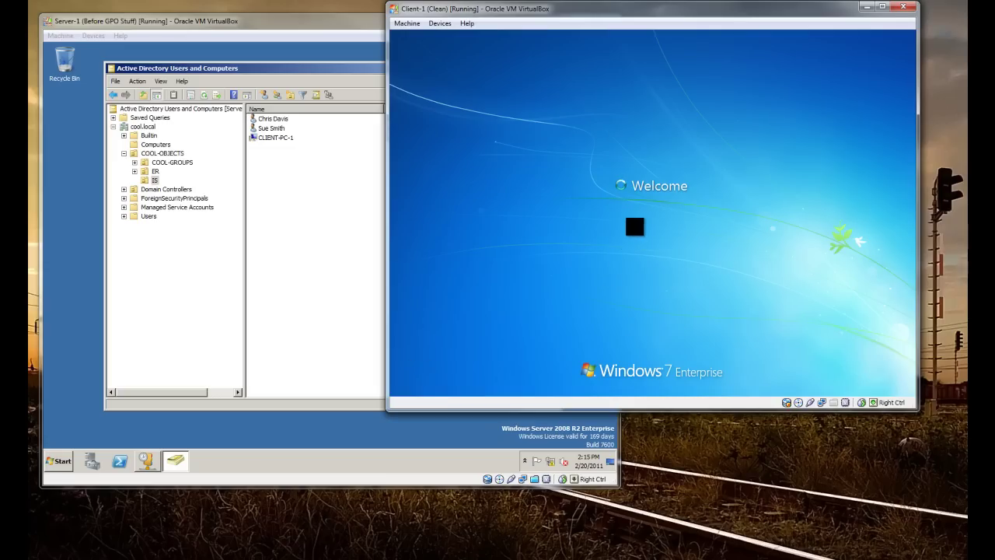
Reposition the client VM window and open the Computer window from Start
click(593, 9)
drag(597, 11, 606, 36)
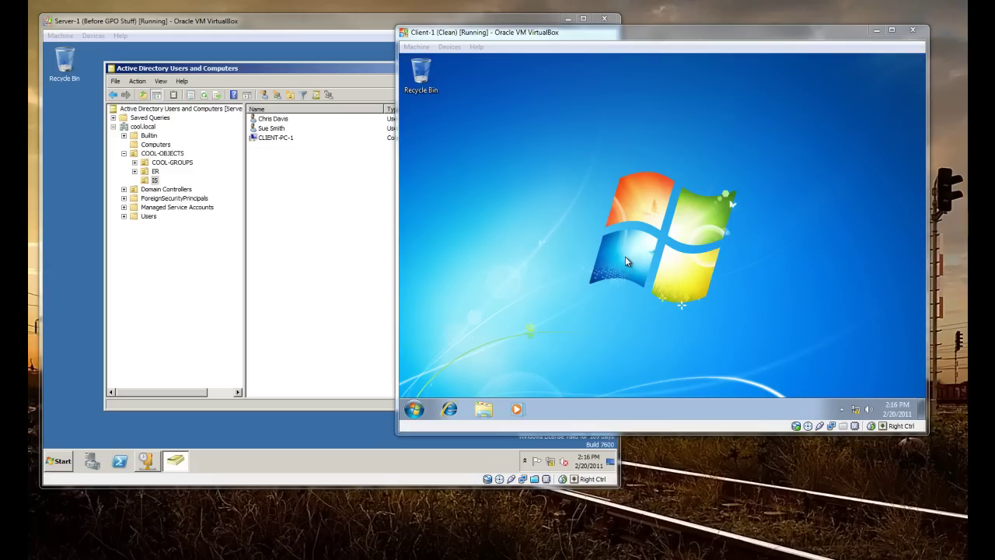
click(626, 261)
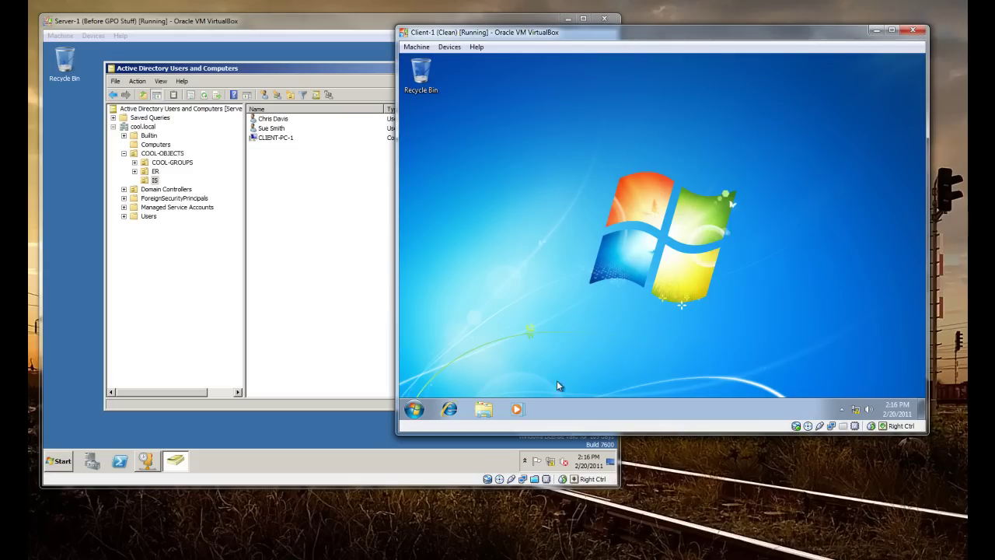
click(414, 408)
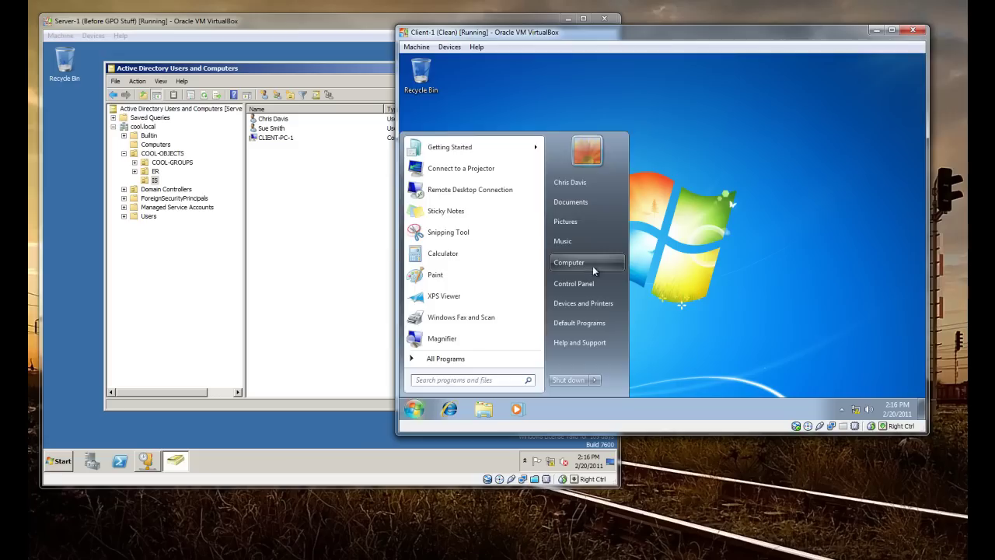
click(589, 265)
Open Computer's Properties to confirm client-pc-1 belongs to the cool.local domain
click(406, 405)
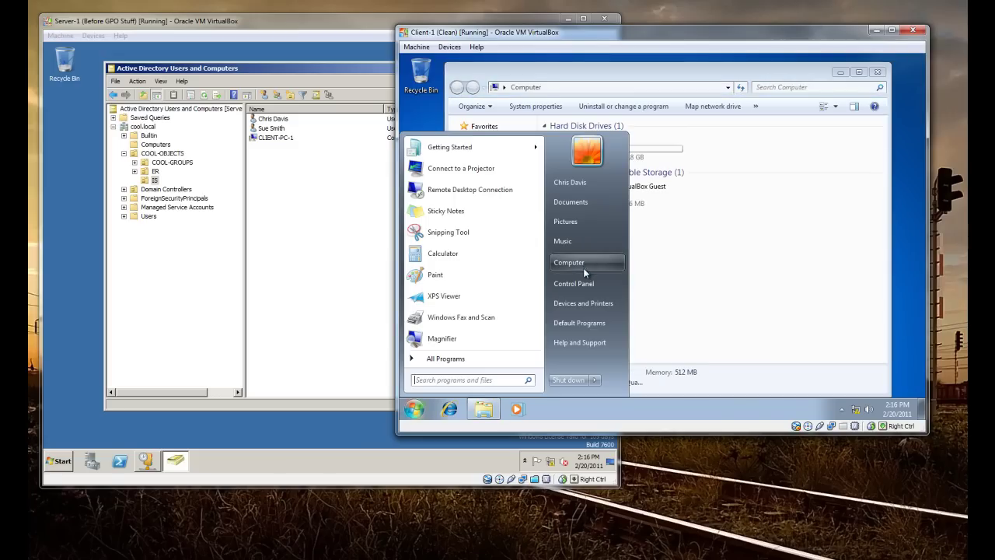
right_click(583, 266)
click(907, 365)
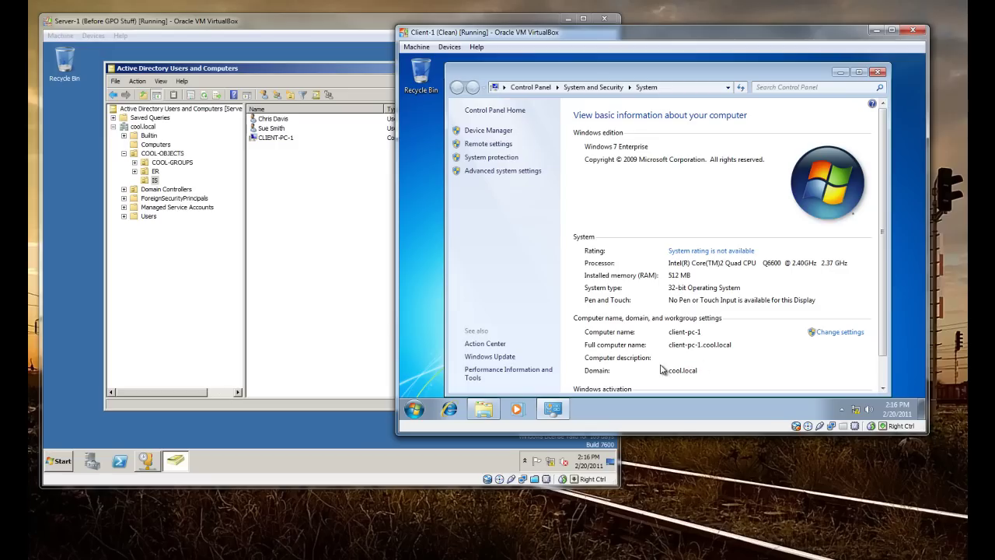
Browse C:\Users to find the domain user's new profile folder, then close Explorer
click(876, 72)
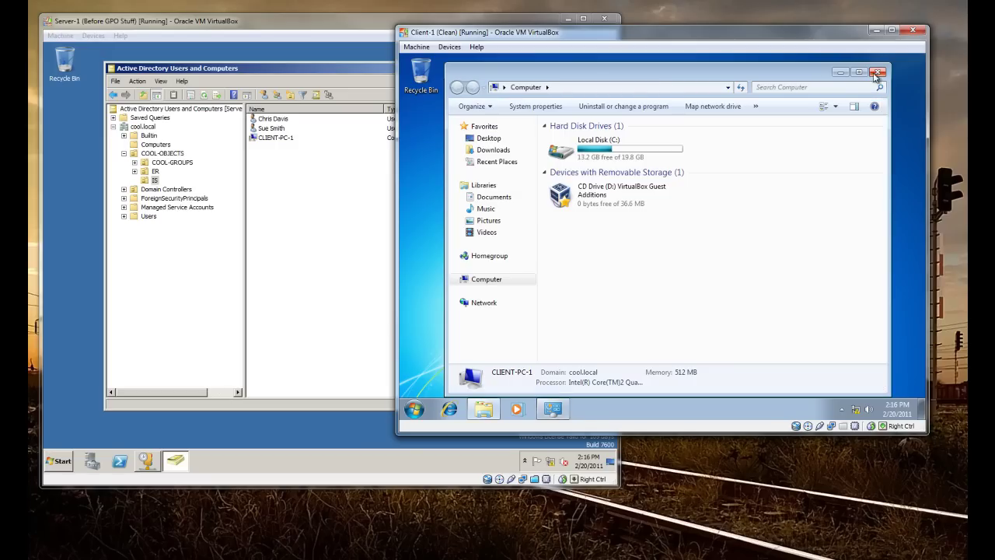
double_click(594, 156)
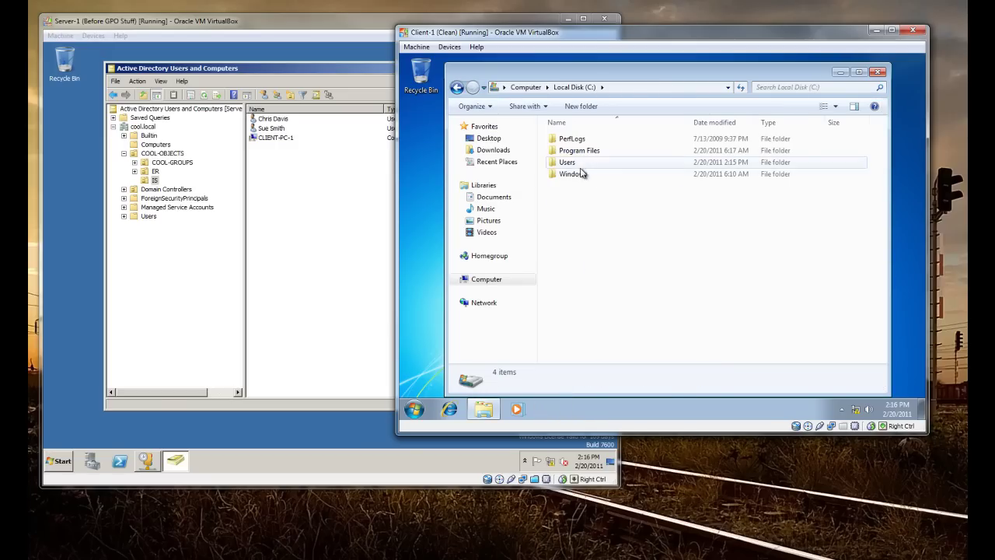
double_click(579, 163)
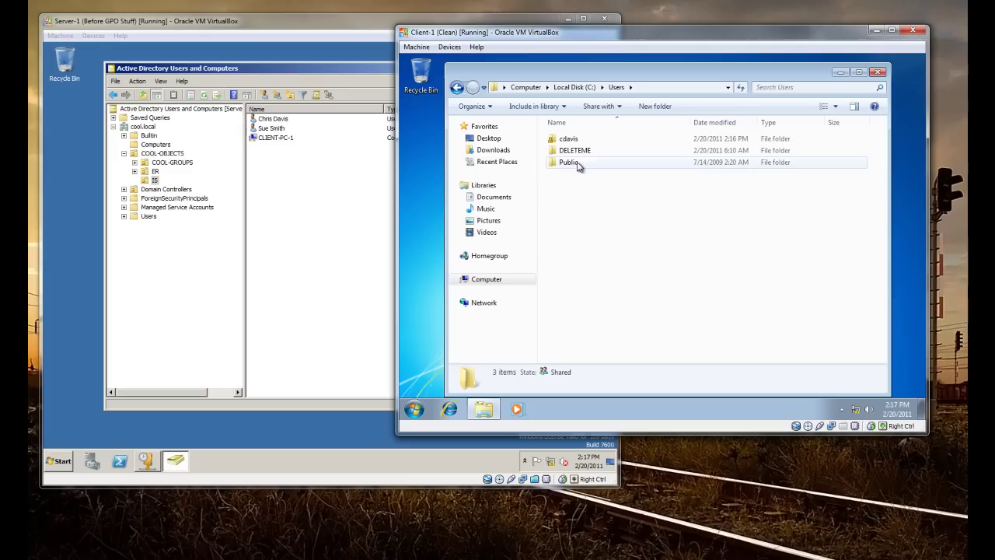
click(578, 152)
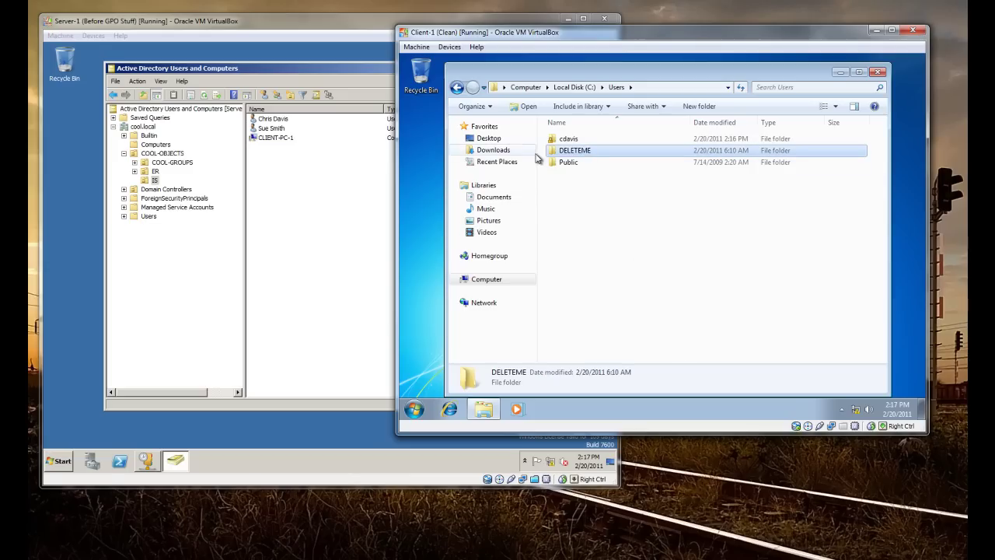
click(572, 140)
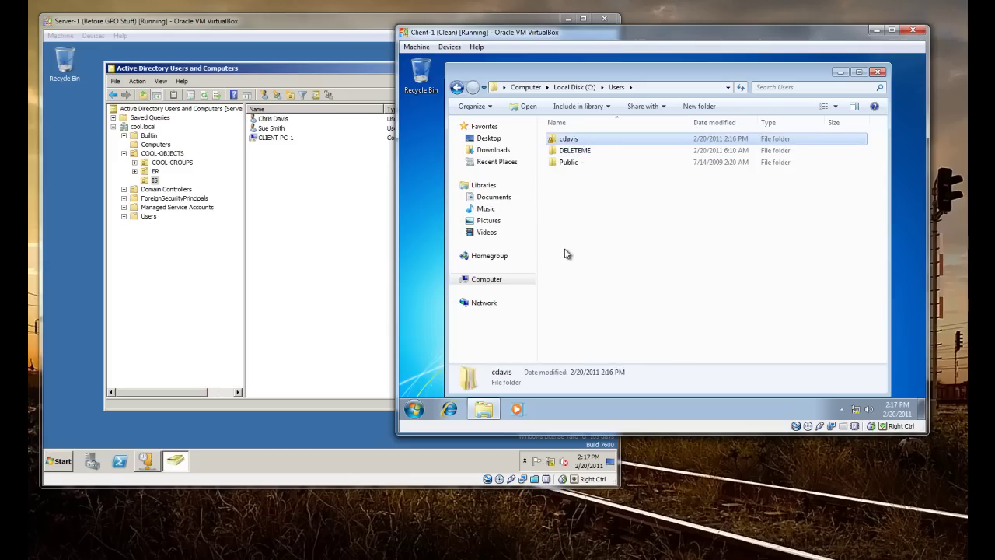
click(877, 72)
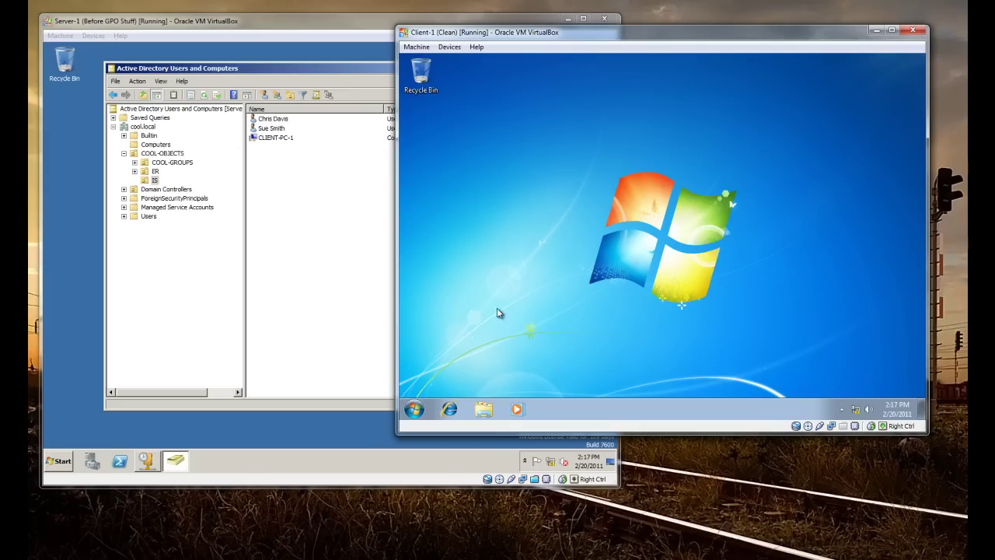
click(414, 409)
click(726, 289)
drag(672, 40, 622, 145)
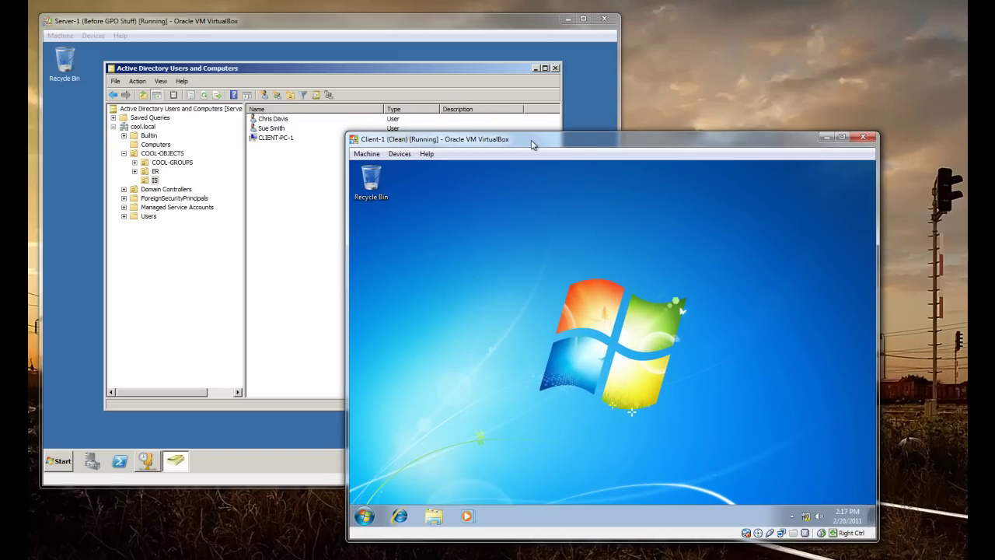
drag(500, 141, 462, 137)
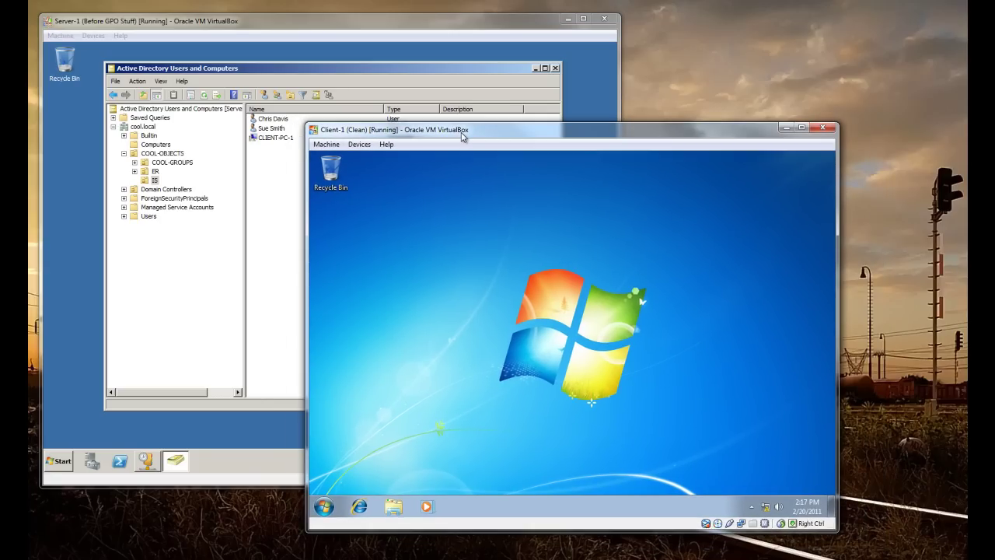